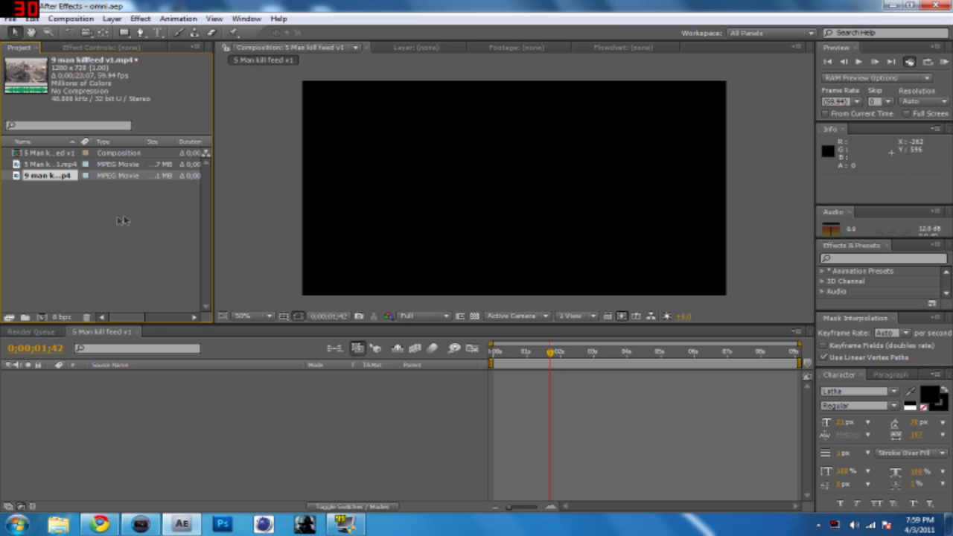
- Add 9 man killfeed v1.mp4 to the 5 Man kill feed v1 comp, keeping one layer
left_click(67, 164)
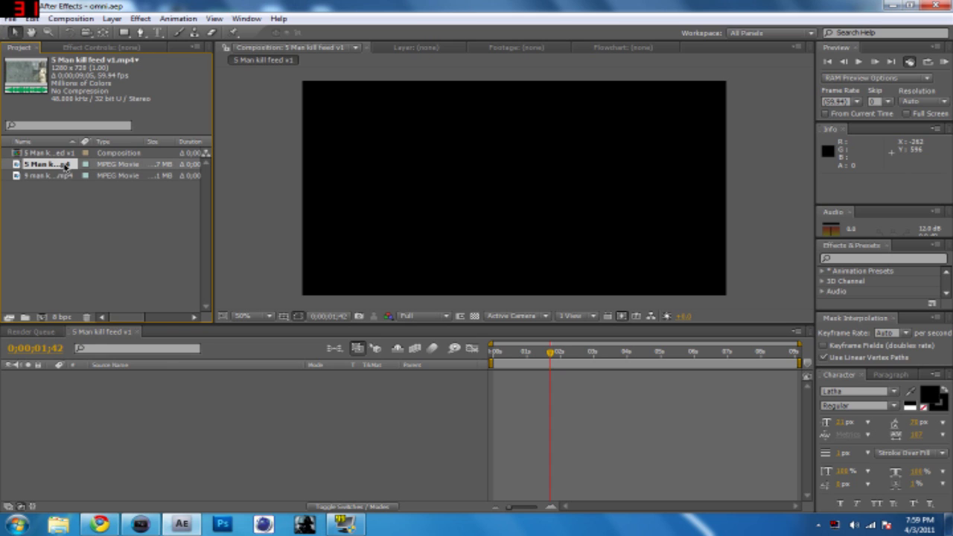
left_click(114, 207)
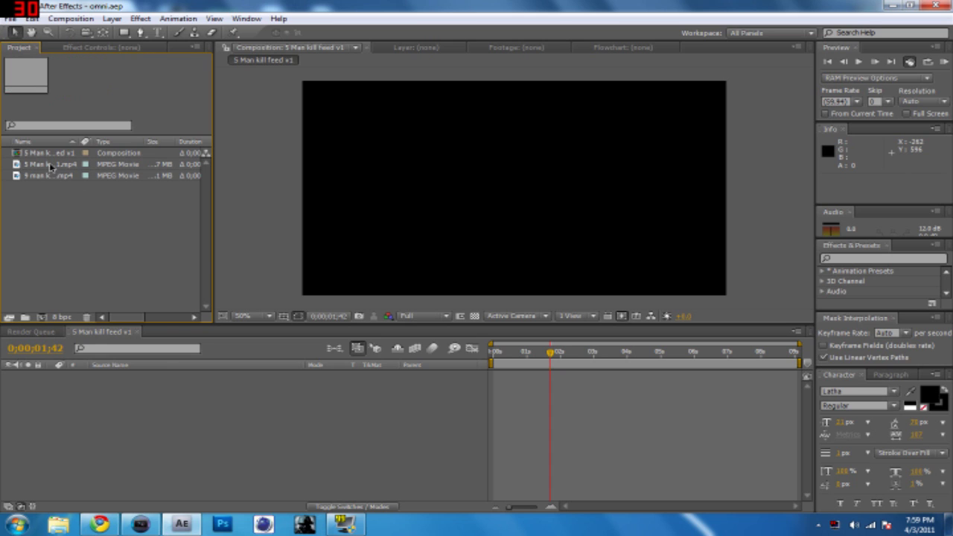
left_click_drag(47, 177, 164, 410)
left_click_drag(49, 180, 171, 383)
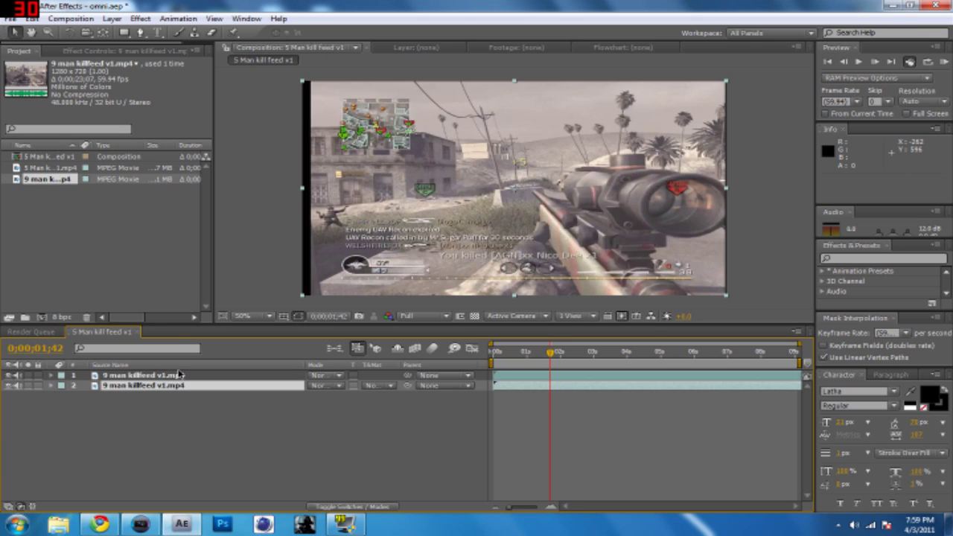
key("Delete")
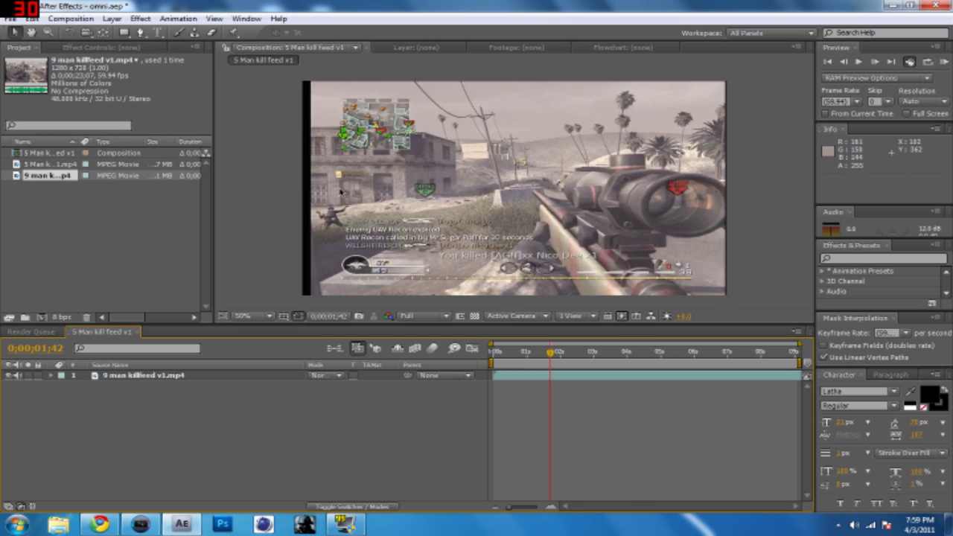
- Stretch the killfeed clip layer to about 105% so it fills the frame
left_click(305, 189)
left_click_drag(306, 189, 292, 189)
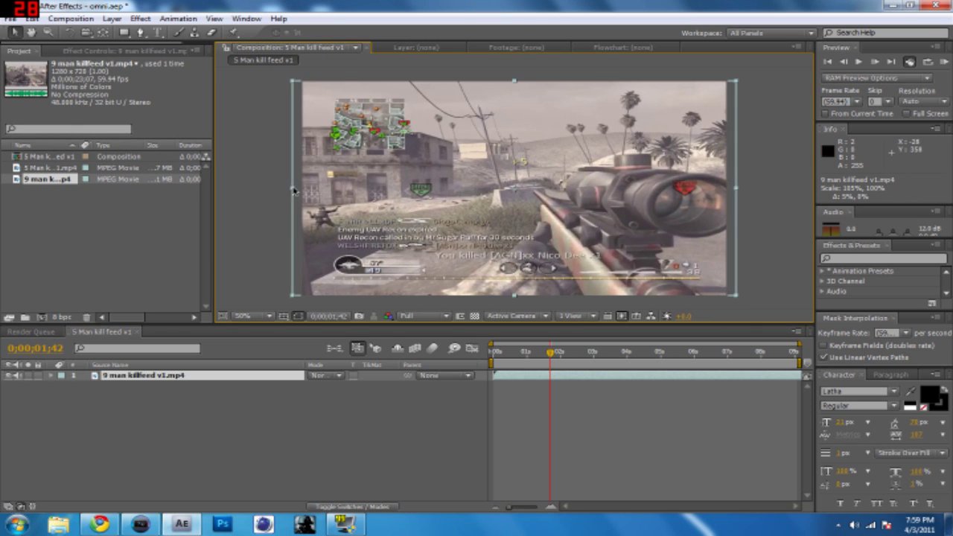
left_click_drag(514, 84, 513, 83)
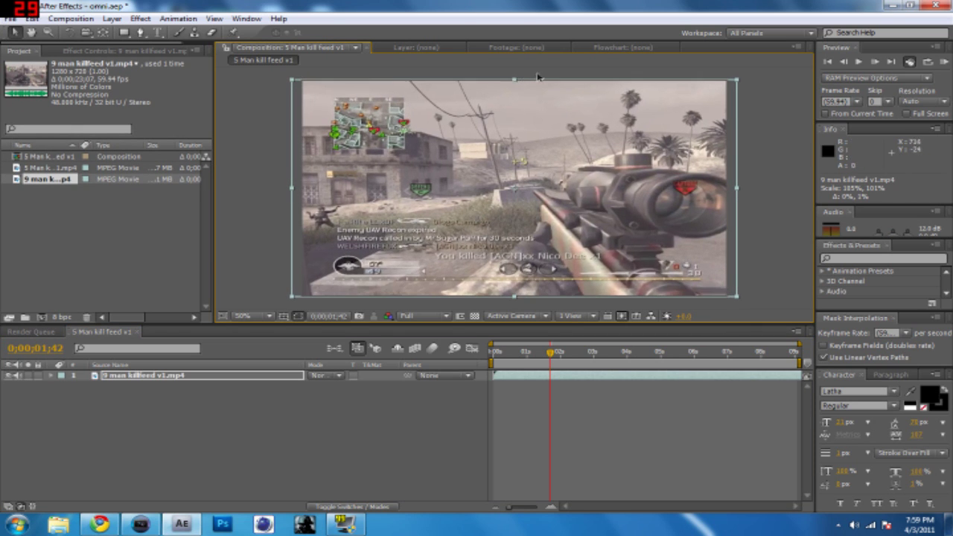
left_click(215, 332)
- Duplicate the 9 man killfeed v1.mp4 layer with copy and paste
left_click(136, 375)
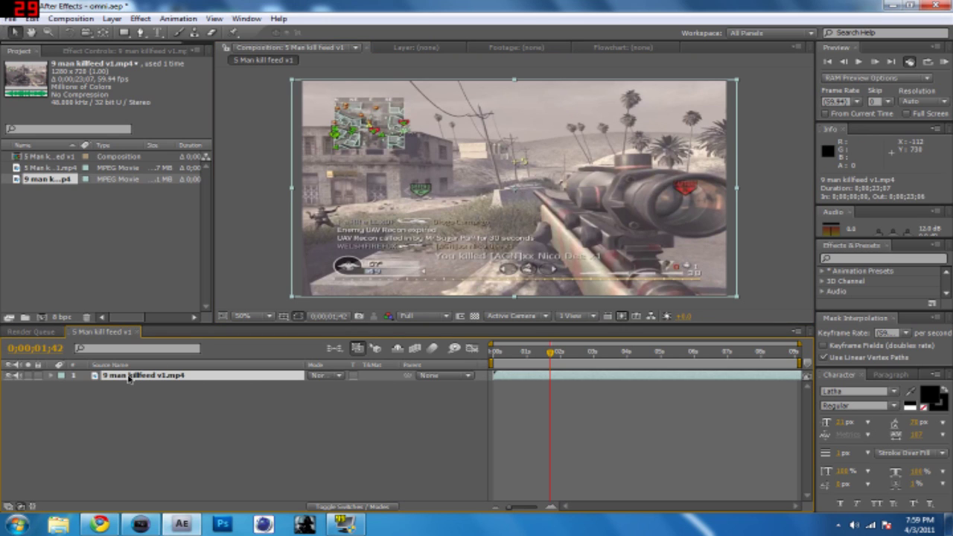
key("ctrl+c")
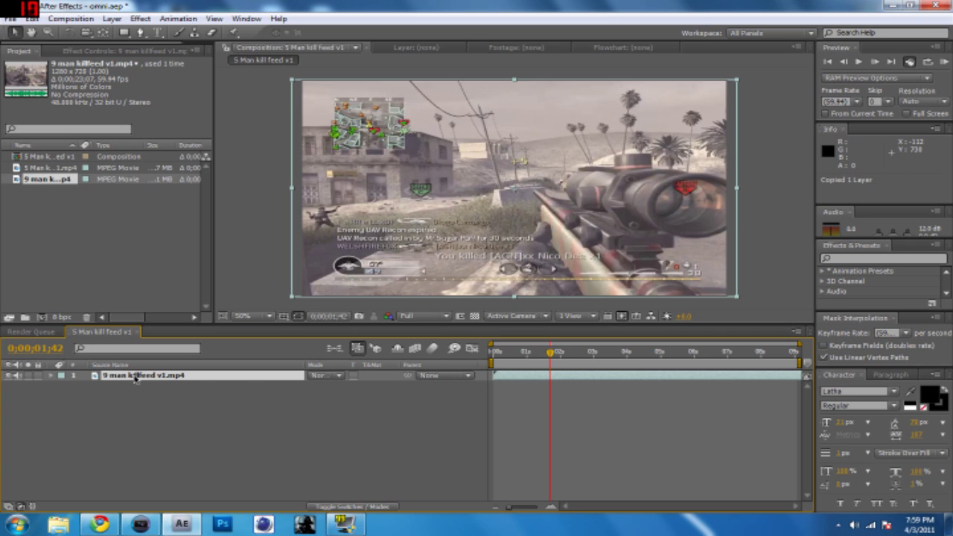
key("ctrl+v")
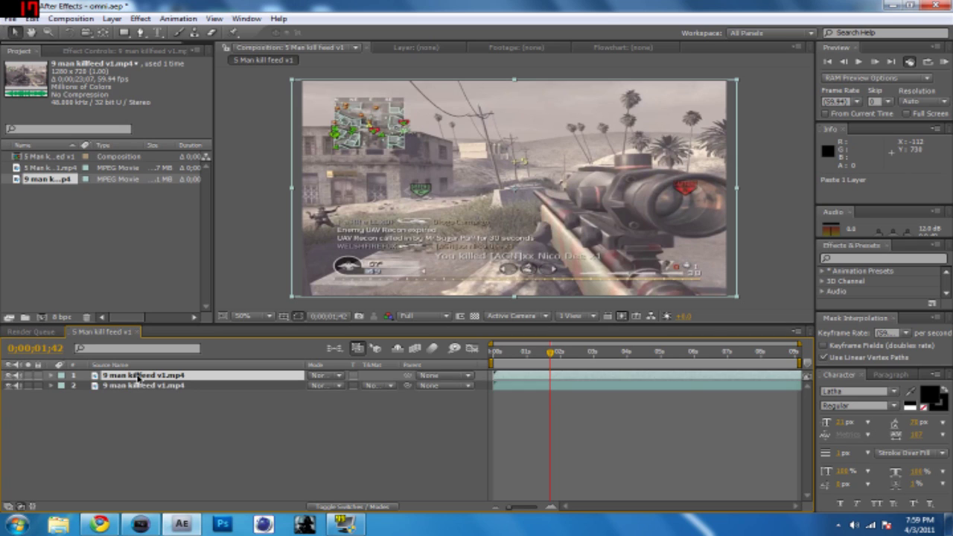
left_click(165, 387)
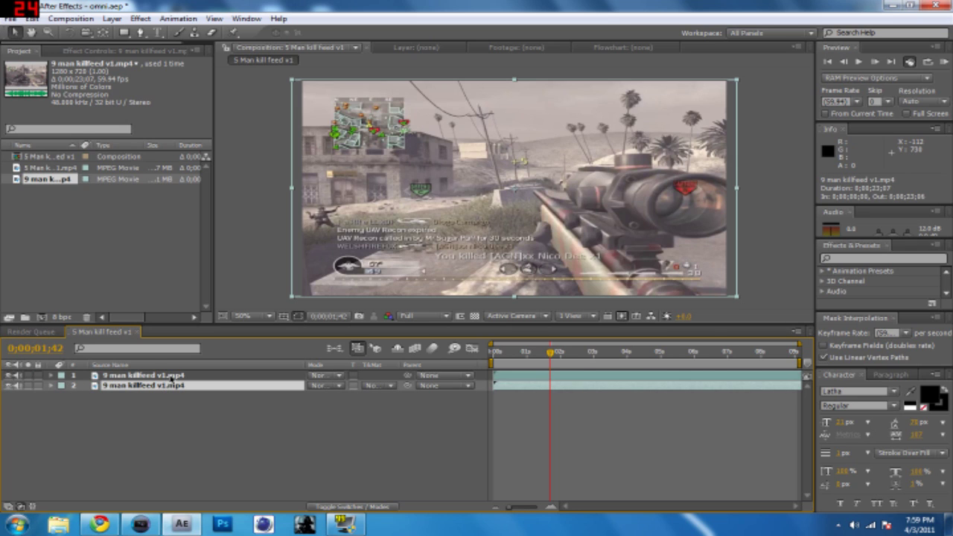
left_click(51, 386)
left_click(50, 386)
left_click(245, 427)
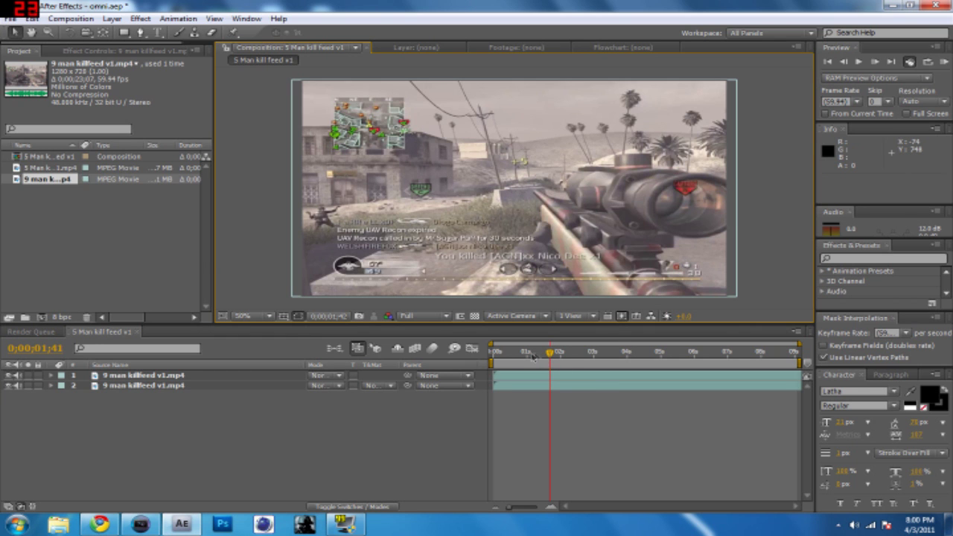
- Apply Effect > Simulation > Shatter to the top video layer at the composition start
key("Home")
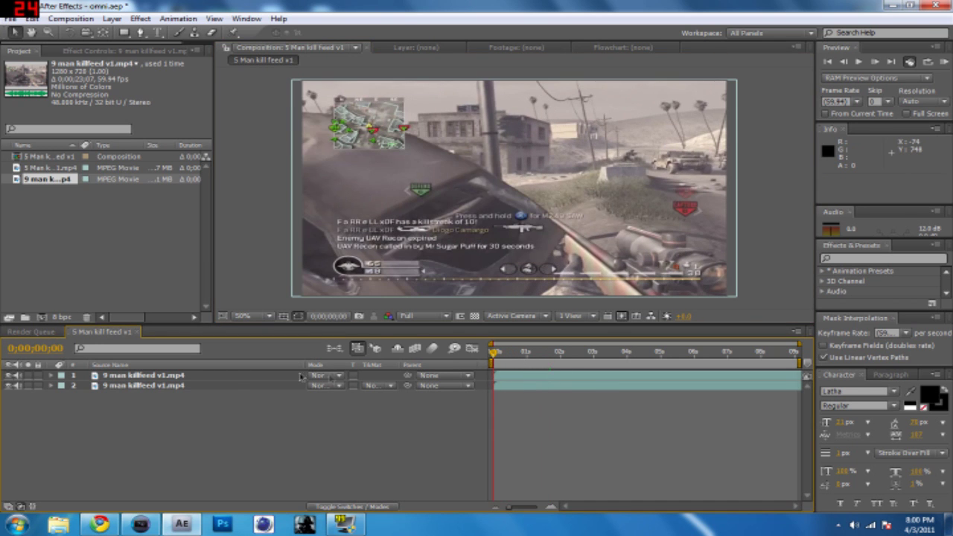
left_click(233, 377)
left_click(145, 19)
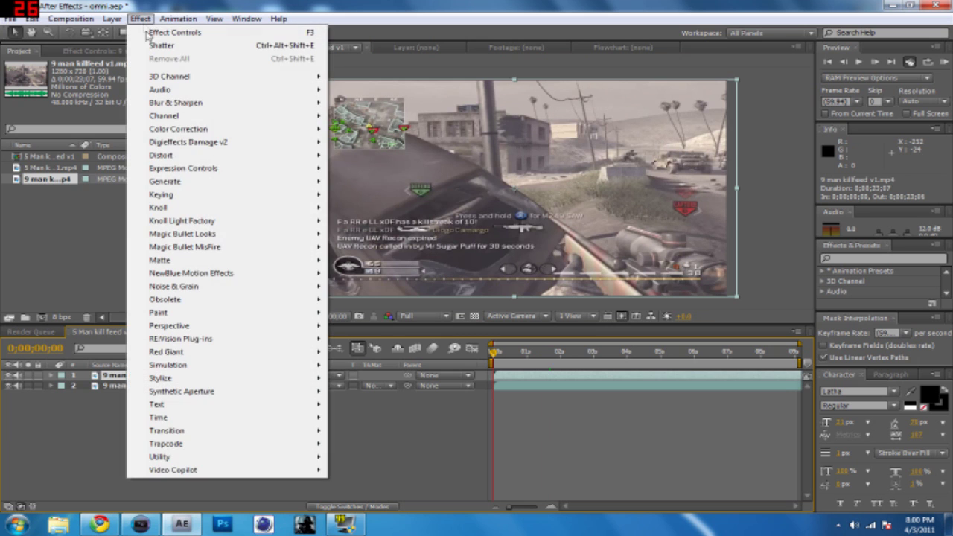
mouse_move(237, 369)
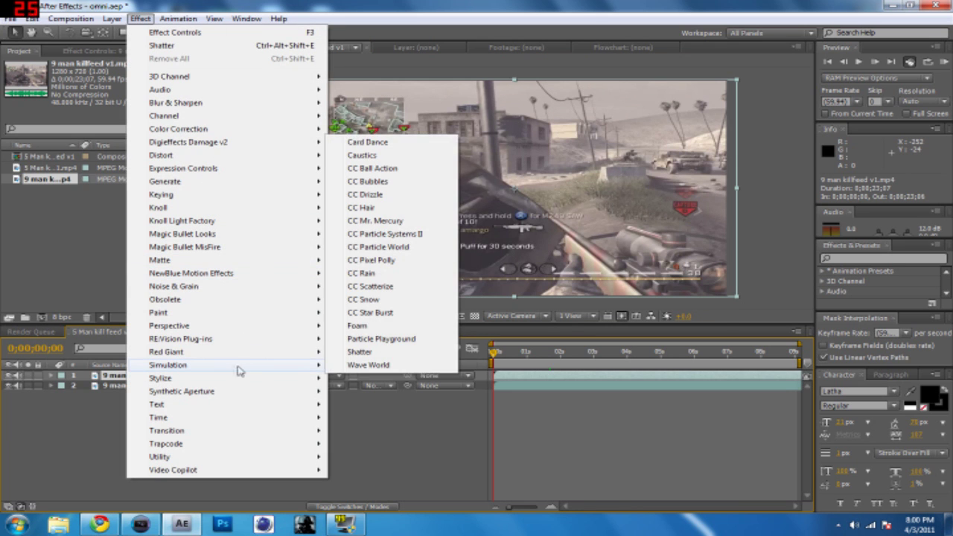
left_click(361, 352)
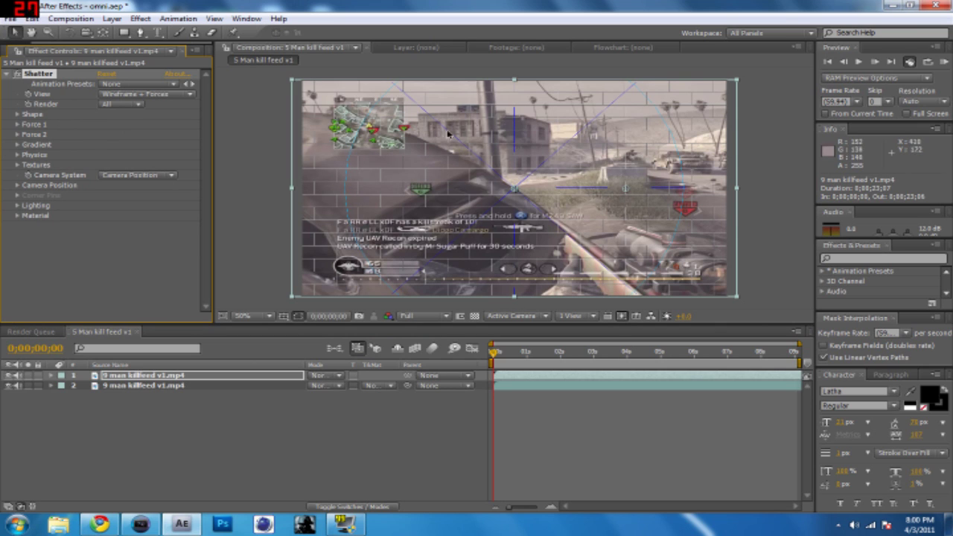
- Switch the Shatter view to Rendered and scrub forward to see the pieces fly
left_click(143, 95)
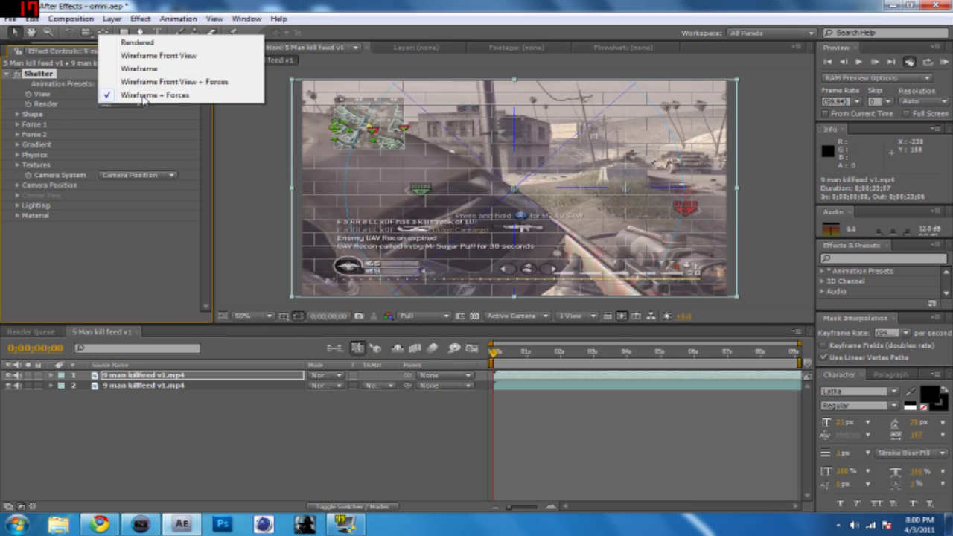
left_click(273, 197)
mouse_move(494, 350)
left_mouse_down()
mouse_move(503, 351)
mouse_move(484, 363)
left_mouse_up()
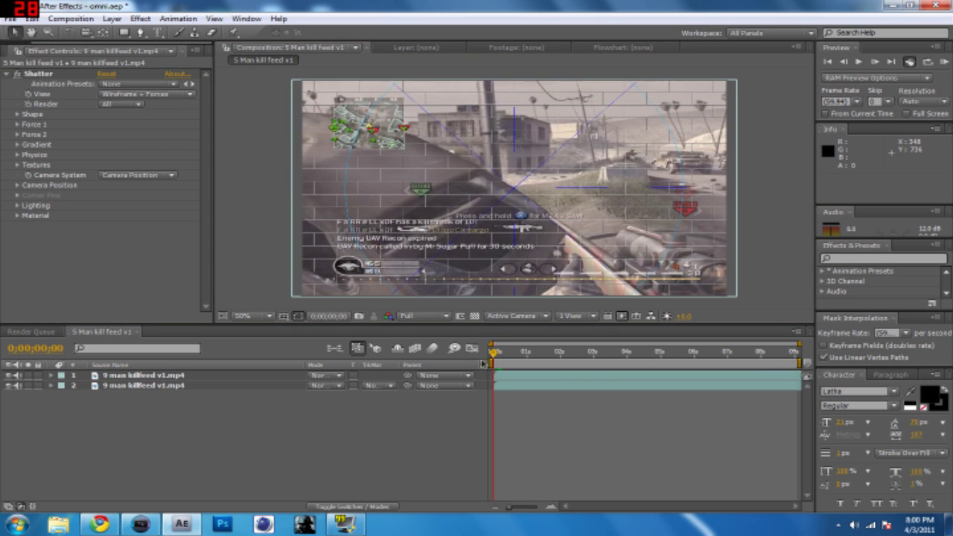
left_click(151, 96)
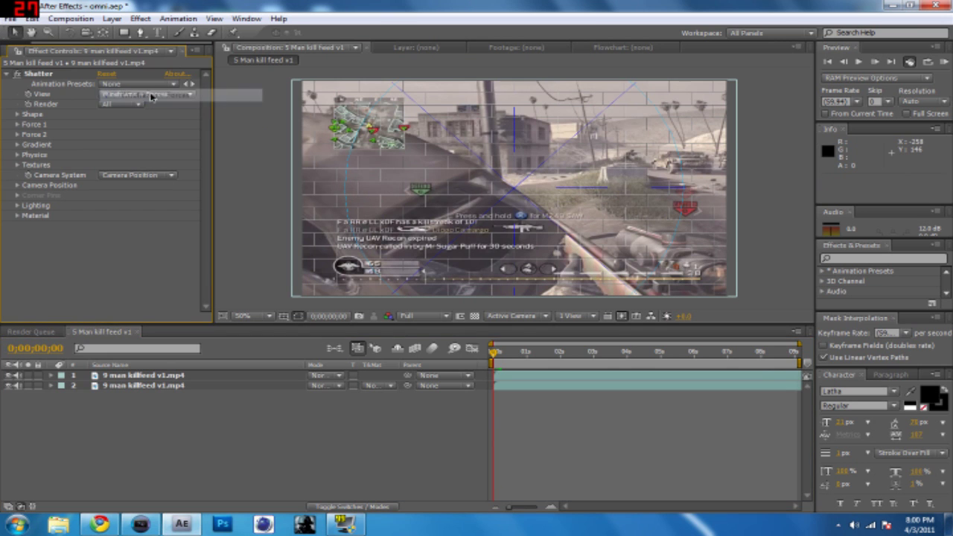
left_click(136, 41)
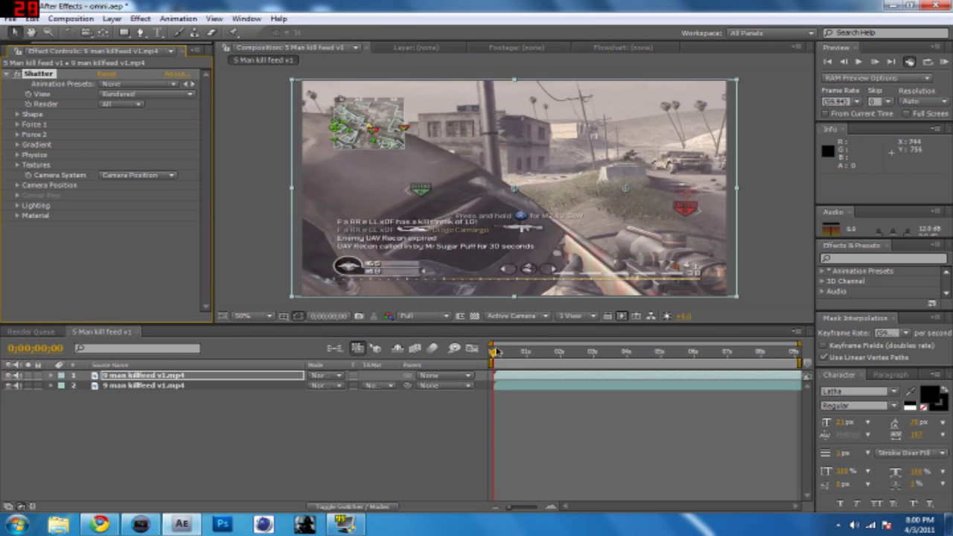
mouse_move(494, 351)
left_mouse_down()
mouse_move(508, 351)
mouse_move(503, 359)
left_mouse_up()
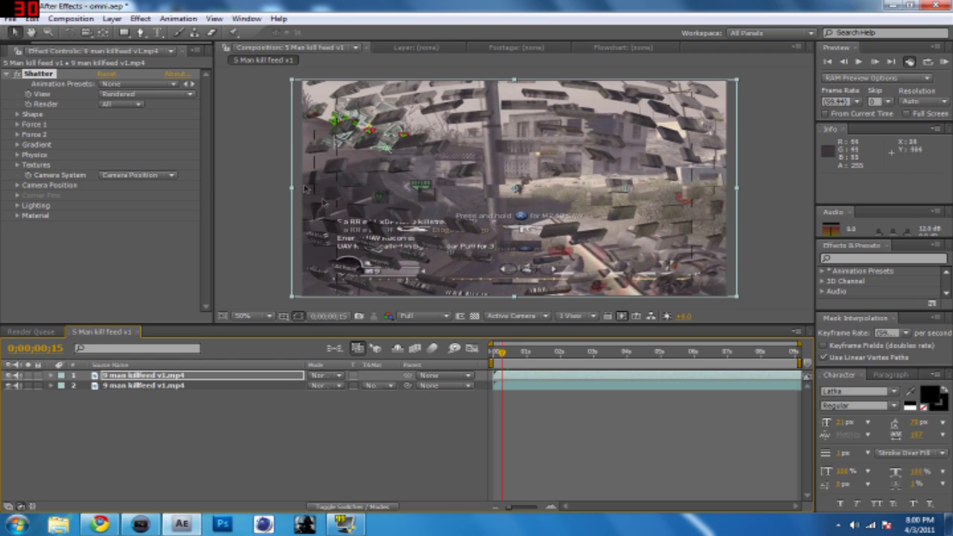
left_click(128, 96)
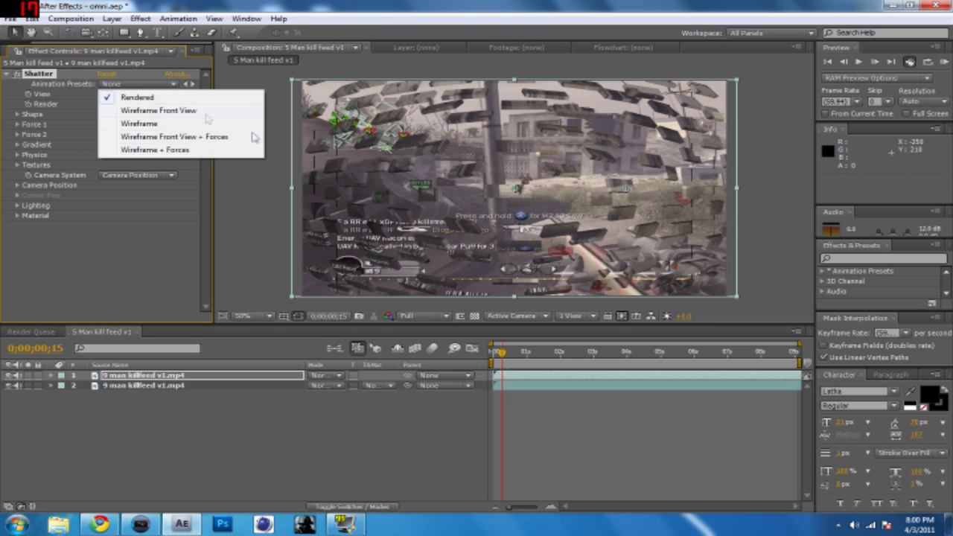
- Set the Shatter Shape pattern to Glass and preview the breaking footage
left_click(253, 204)
left_click(104, 104)
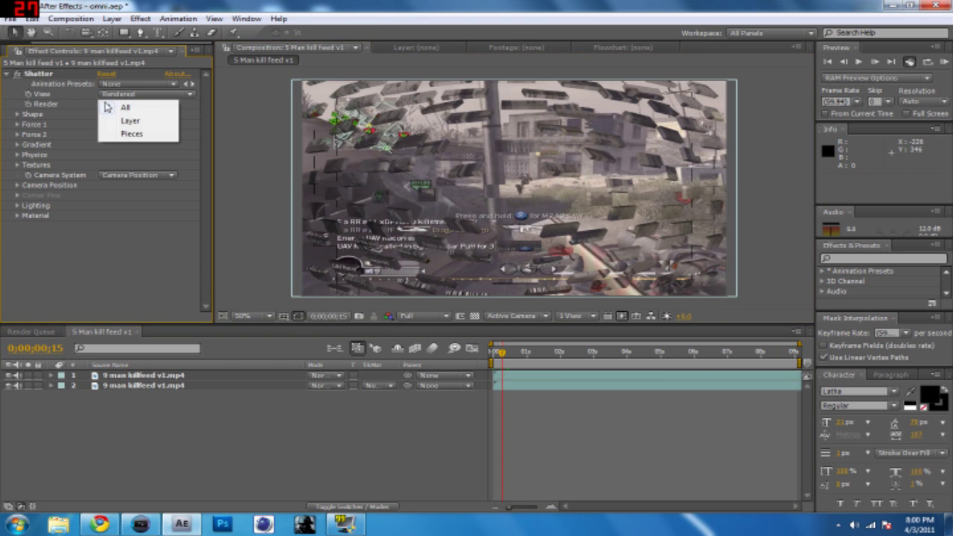
left_click(16, 117)
left_click(16, 117)
left_click(107, 124)
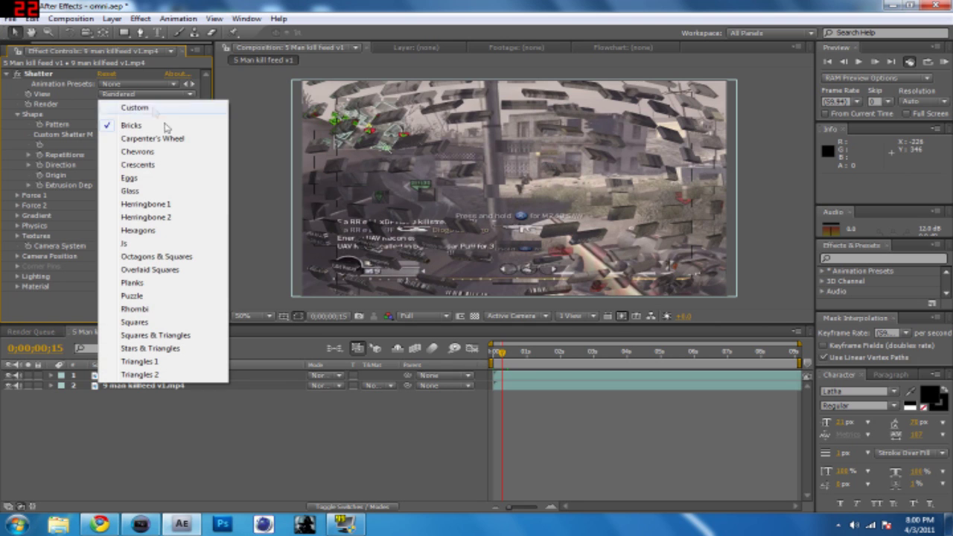
left_click(150, 110)
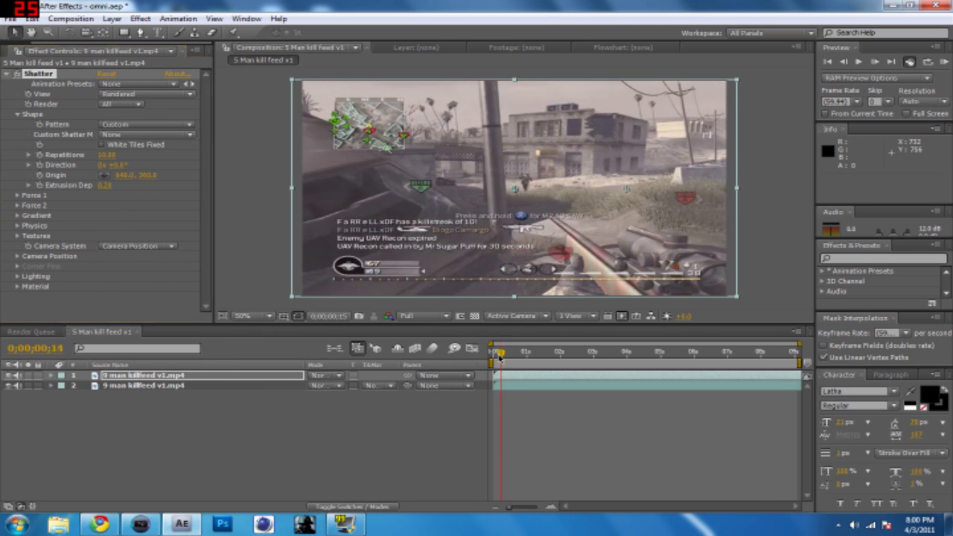
key("ctrl+z")
left_click(149, 123)
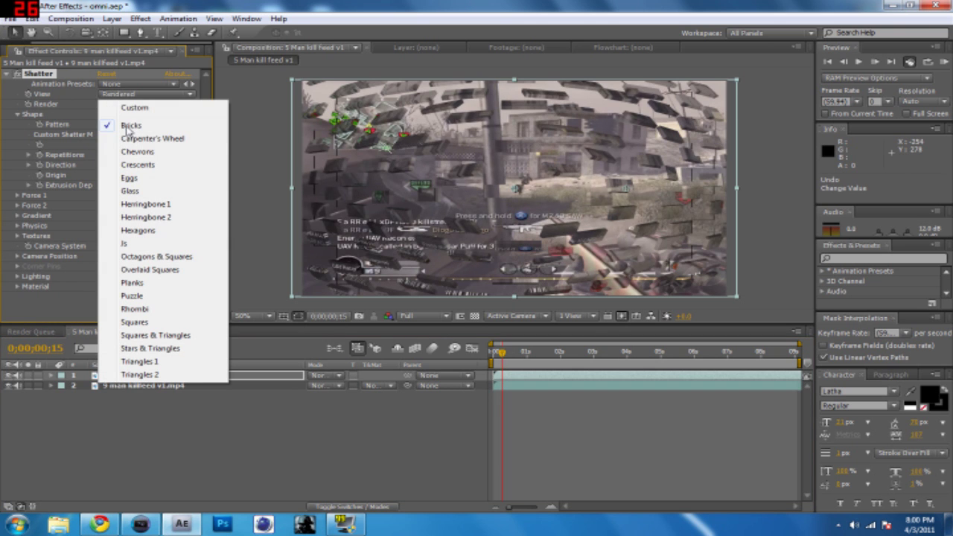
left_click(158, 192)
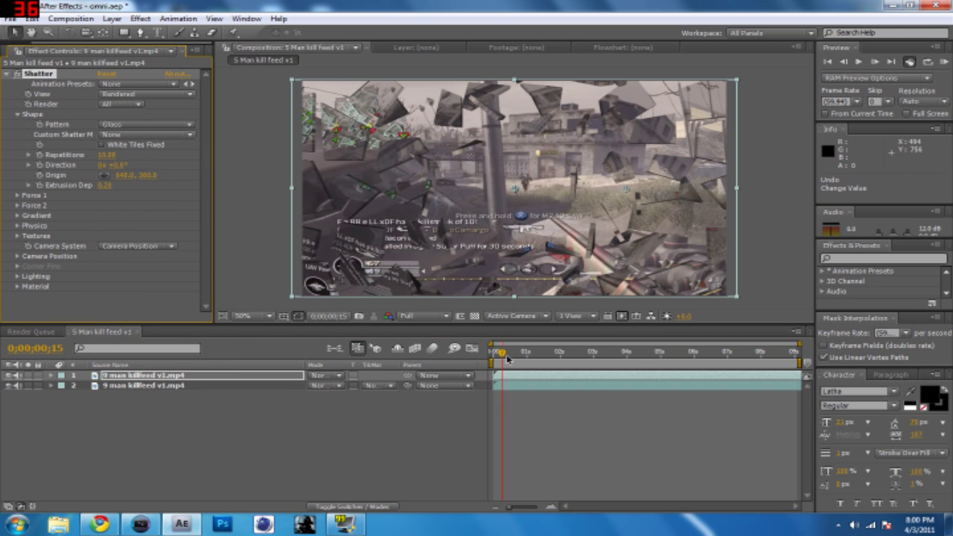
left_click_drag(501, 356, 512, 358)
key("KP_0")
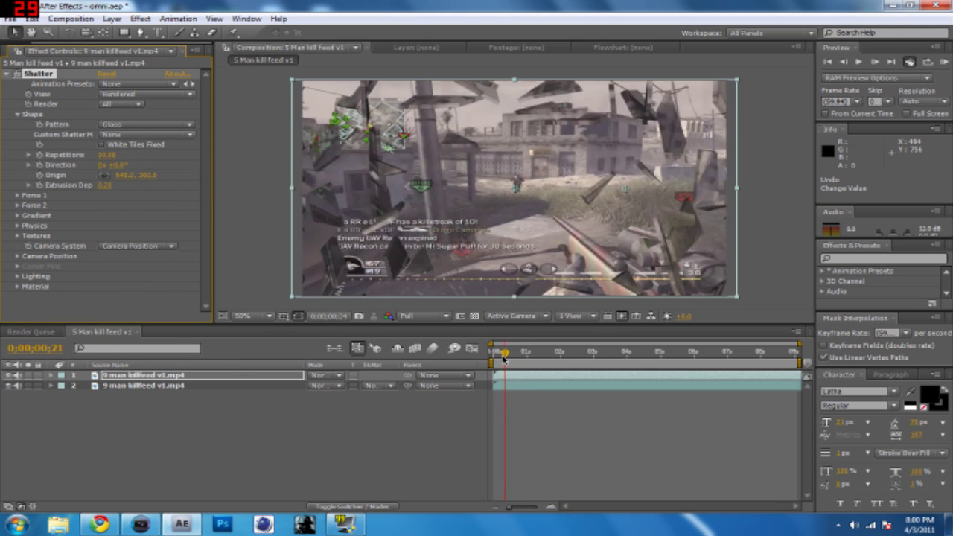
- Compare the Stars & Triangles pattern, then return the Shatter pattern to Glass
left_click(147, 125)
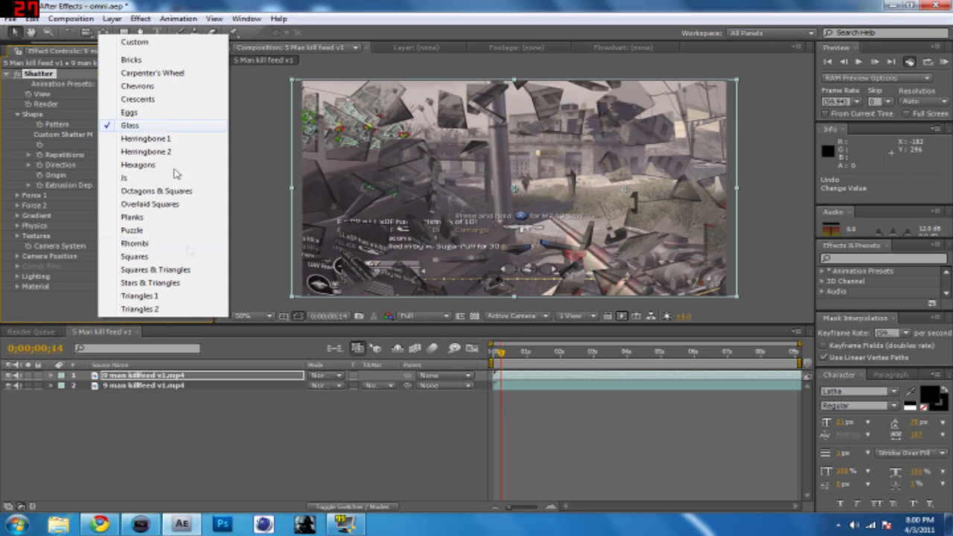
left_click(168, 286)
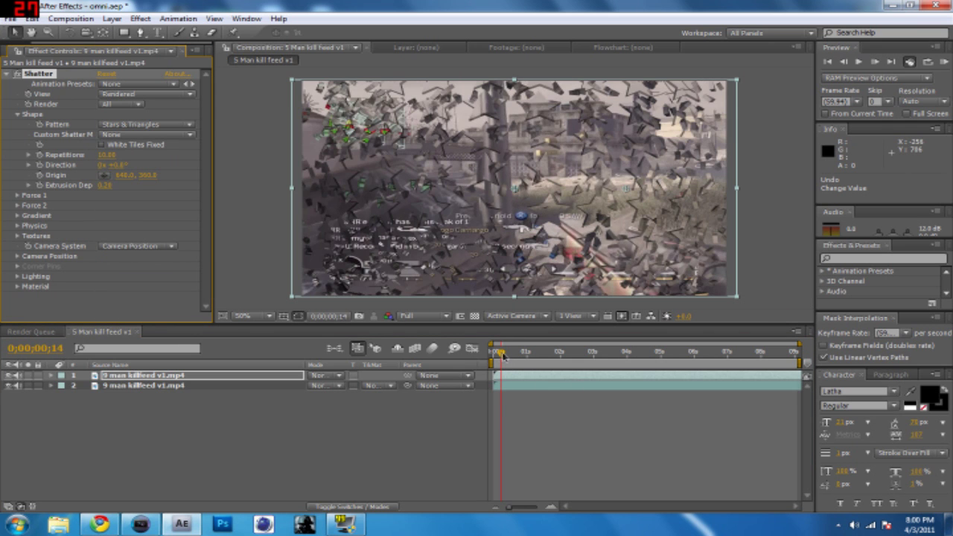
mouse_move(501, 356)
left_mouse_down()
mouse_move(511, 357)
mouse_move(501, 355)
left_mouse_up()
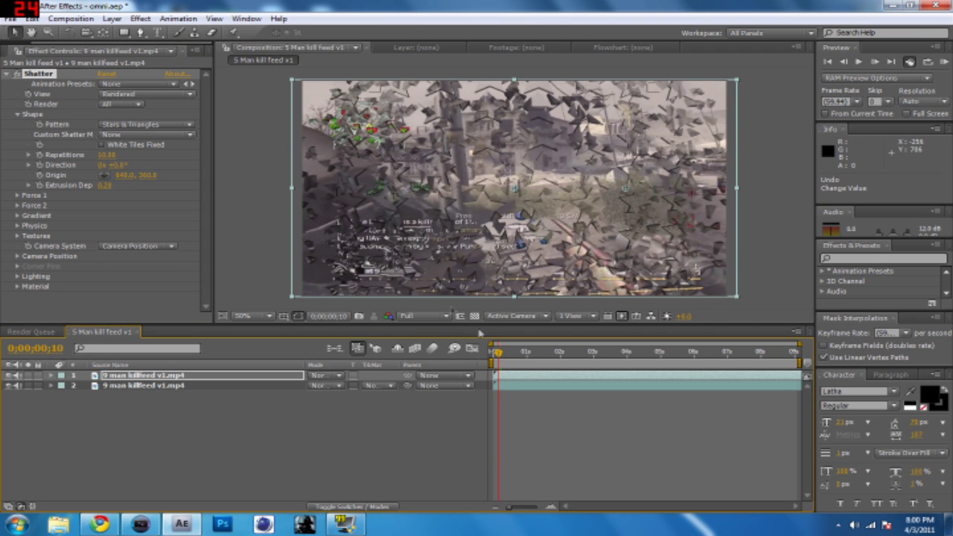
left_click(147, 124)
left_click(142, 129)
left_click(142, 126)
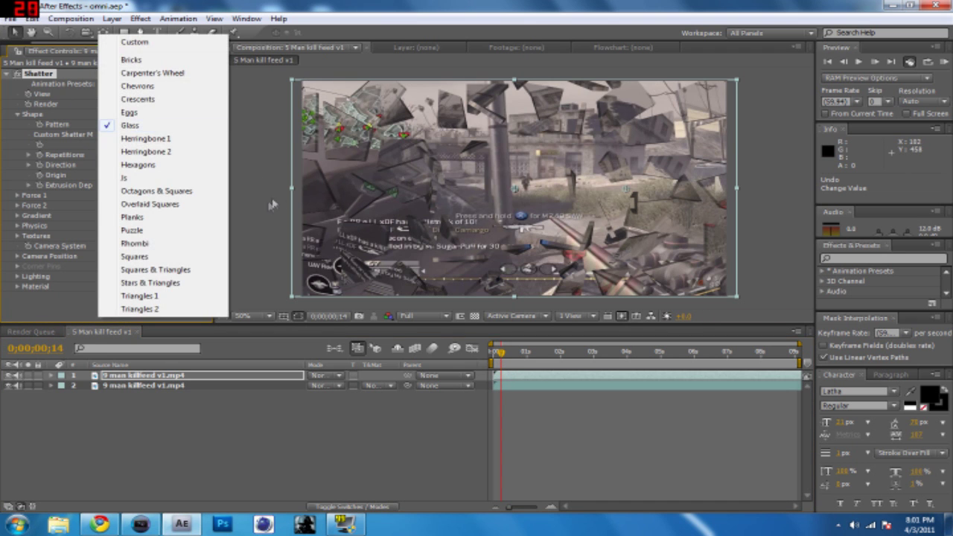
left_click(498, 305)
left_click_drag(492, 352, 495, 355)
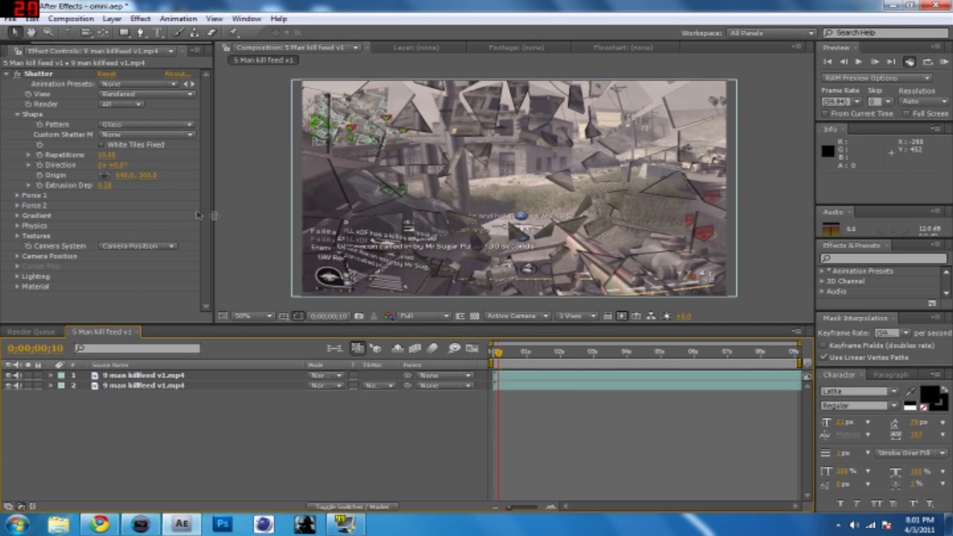
- Place the Shatter origin at 282.9, 249.2 and Force 1 at 687.6, 225.5
left_click(104, 174)
left_click(383, 155)
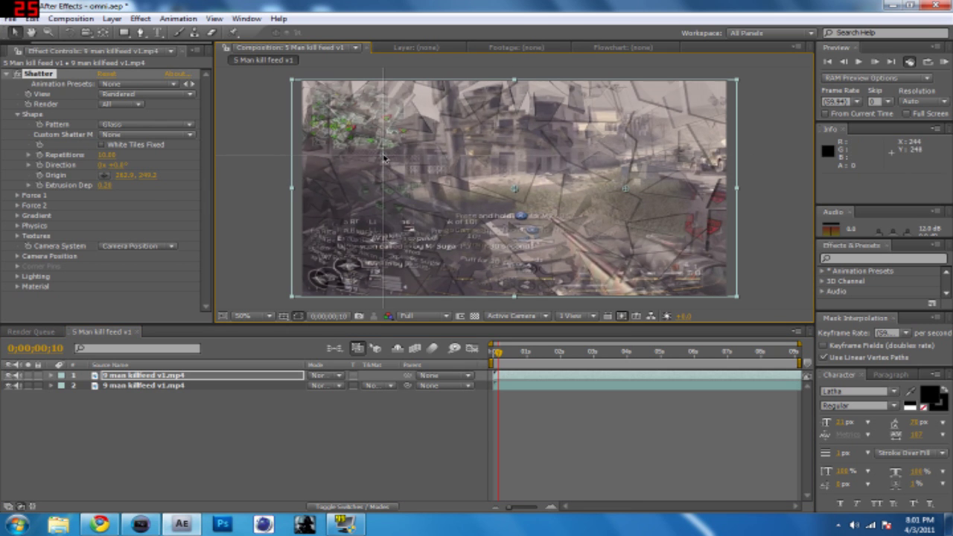
mouse_move(498, 353)
left_mouse_down()
mouse_move(511, 353)
mouse_move(501, 353)
left_mouse_up()
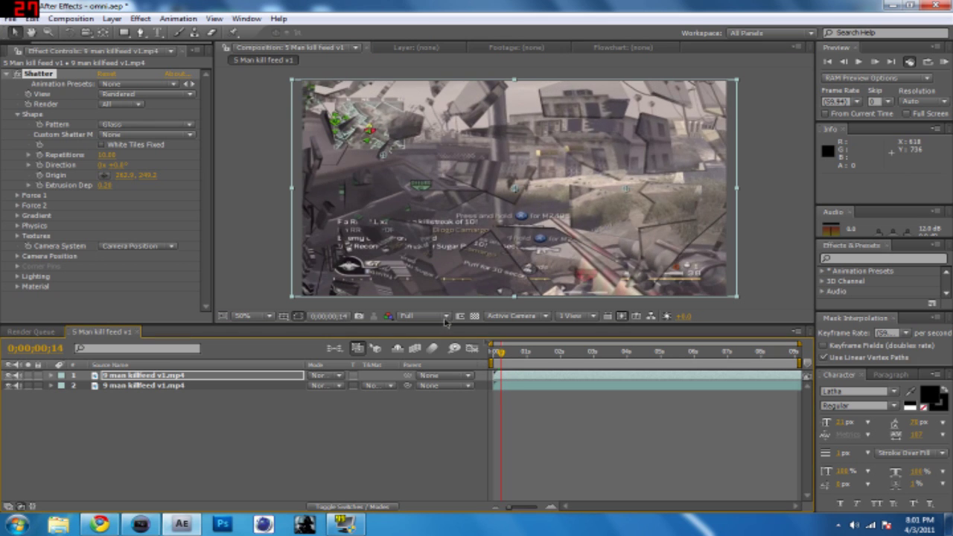
left_click(18, 196)
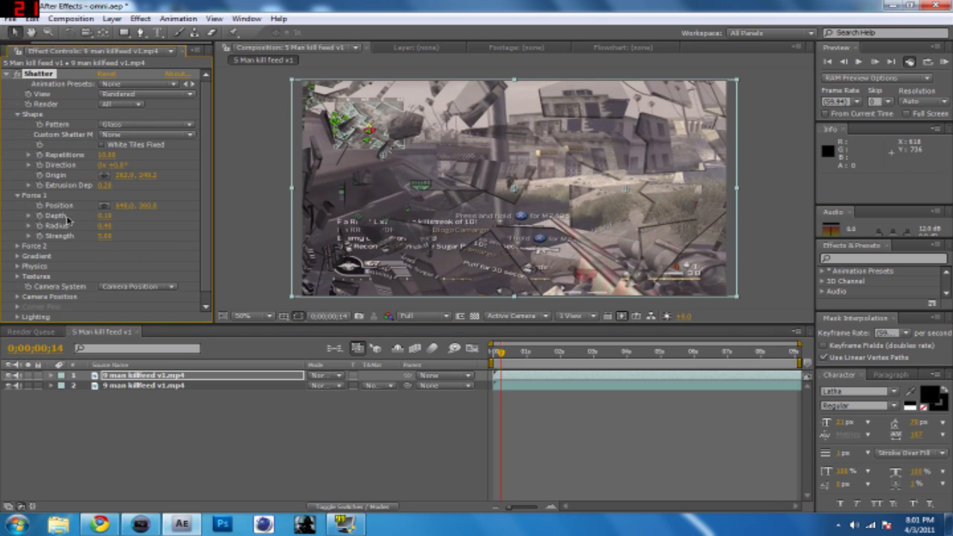
left_click(104, 206)
left_click(524, 152)
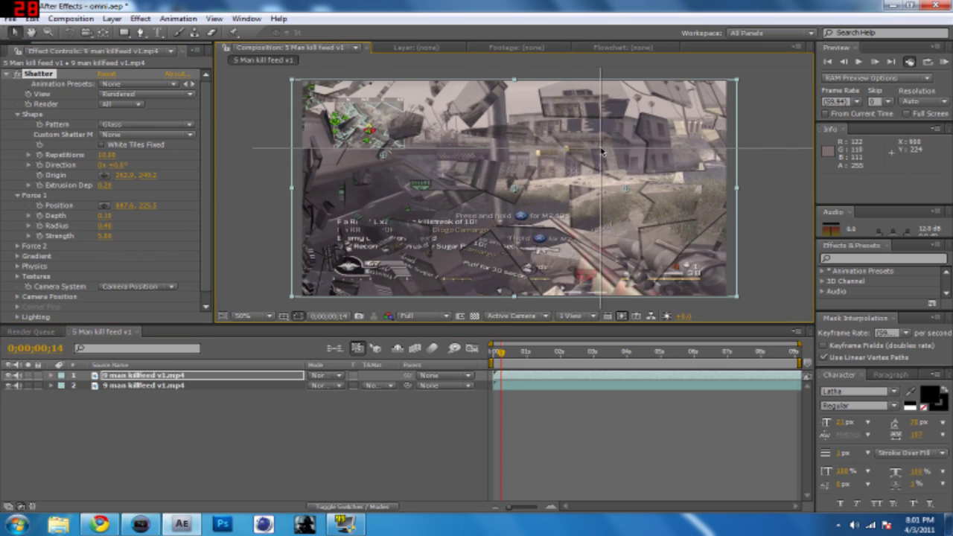
mouse_move(500, 353)
left_mouse_down()
mouse_move(520, 358)
mouse_move(502, 361)
left_mouse_up()
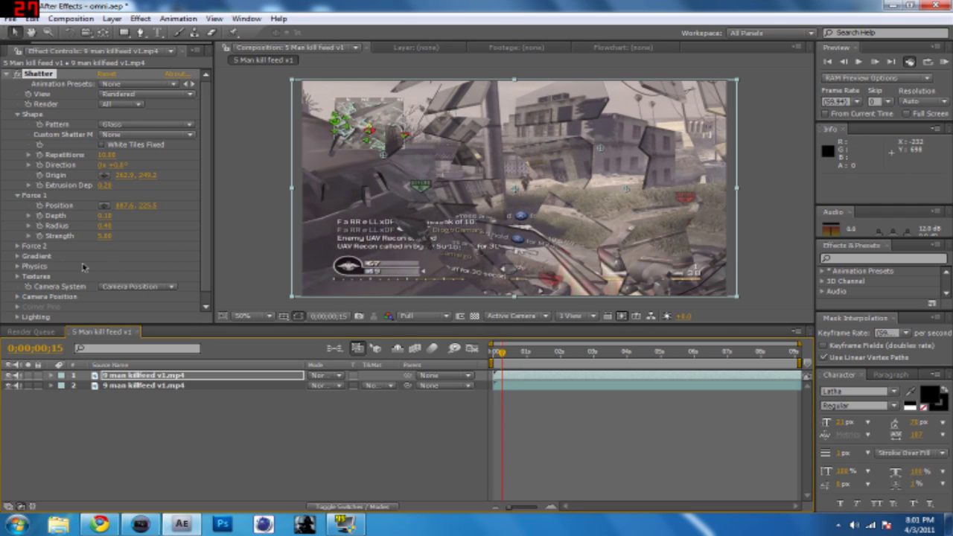
- Raise Physics Rotation Speed to 0.41 and lower the shards' Gravity
left_click(17, 195)
left_click(17, 114)
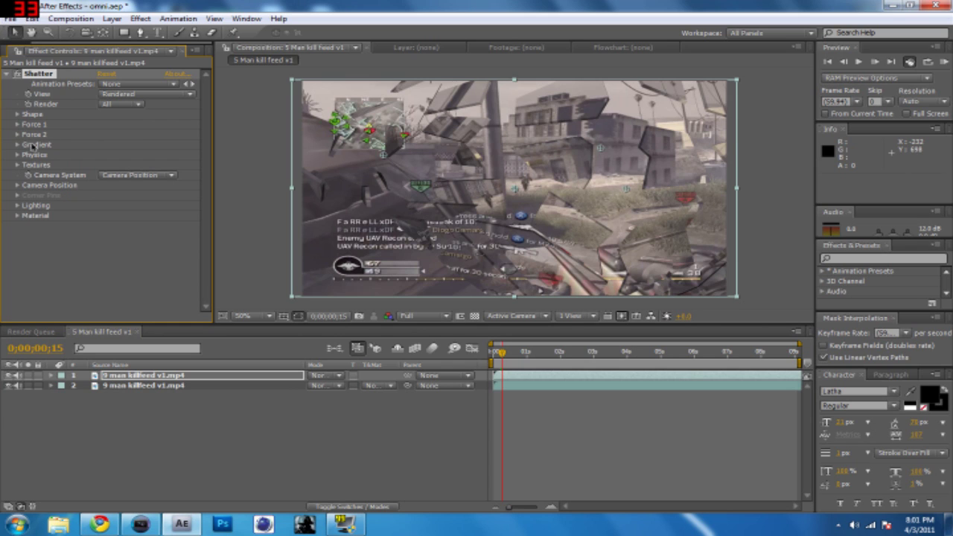
left_click(17, 144)
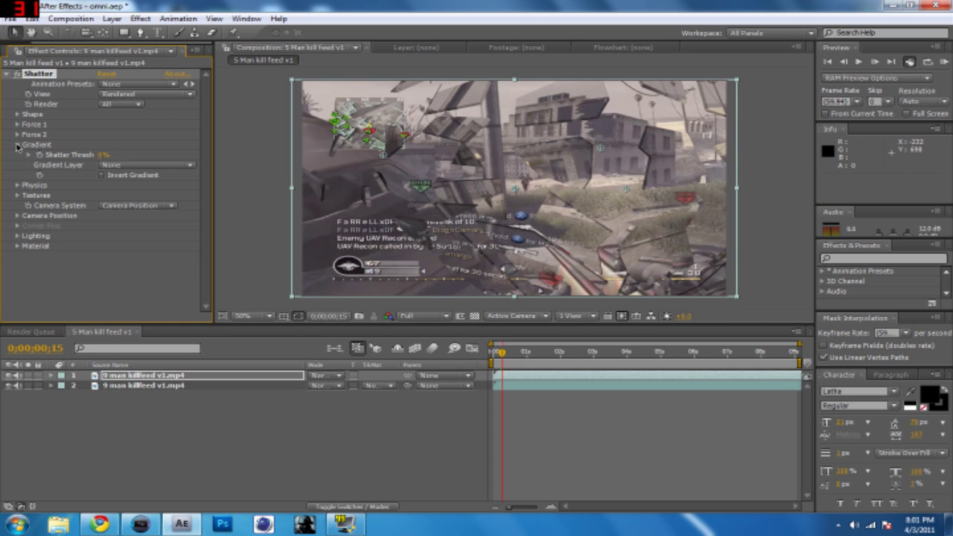
left_click(17, 144)
left_click(17, 155)
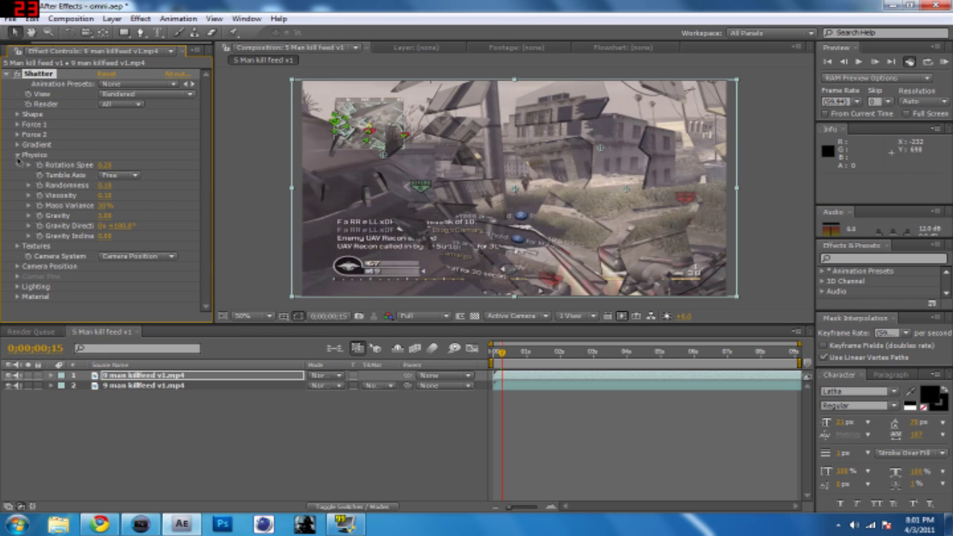
left_click_drag(103, 170, 125, 168)
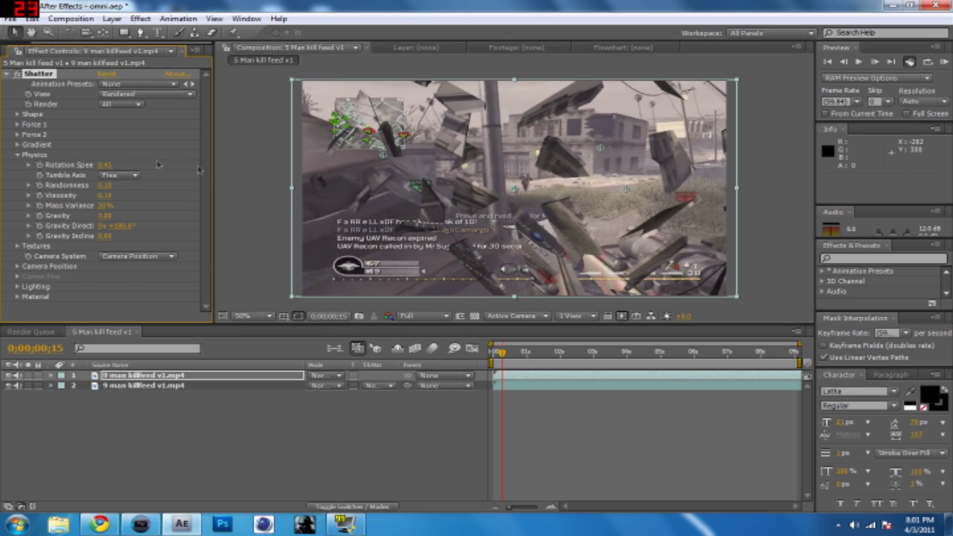
left_click_drag(117, 167, 110, 164)
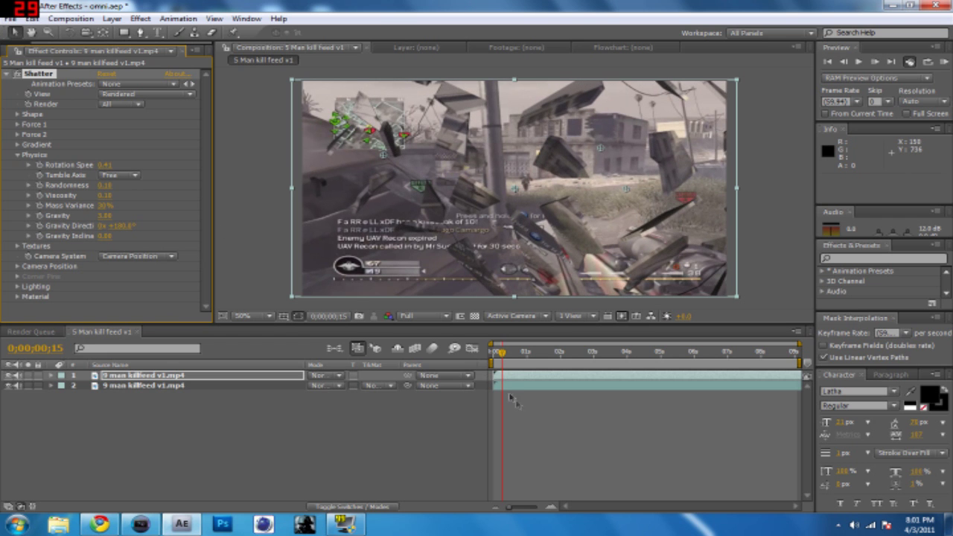
mouse_move(501, 354)
left_mouse_down()
mouse_move(511, 356)
mouse_move(499, 355)
left_mouse_up()
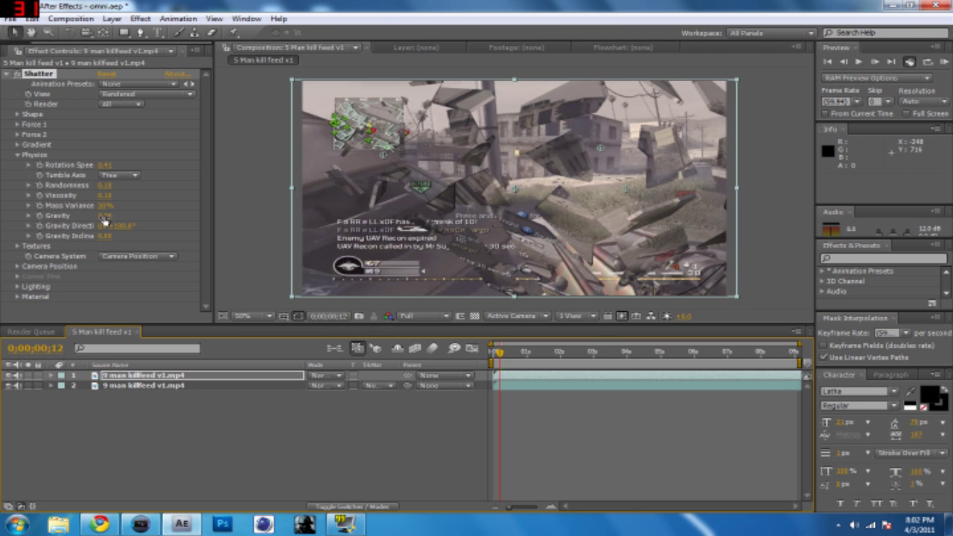
left_click_drag(112, 215, 156, 234)
- Play the shatter from the start at Third resolution, then hide the lower clip layer
left_click(493, 357)
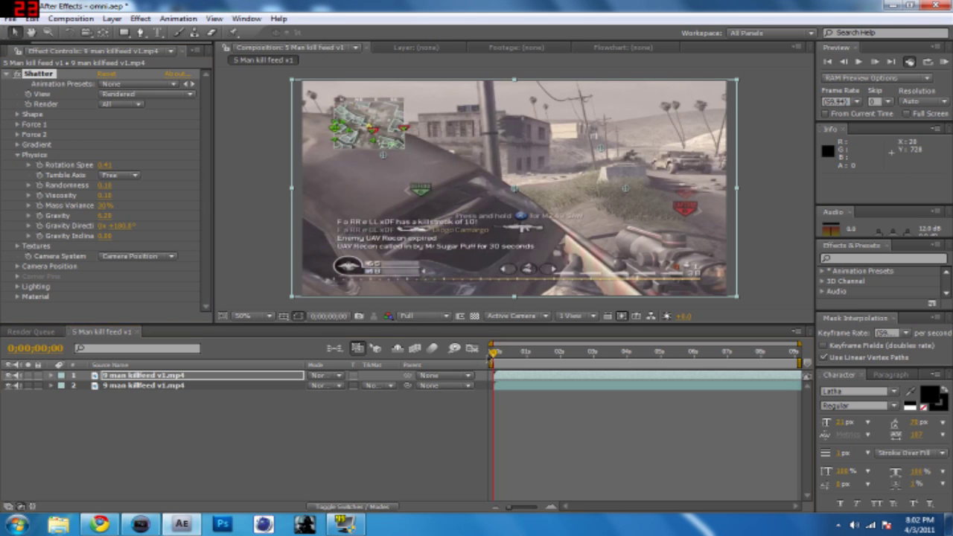
left_click(420, 316)
left_click(445, 375)
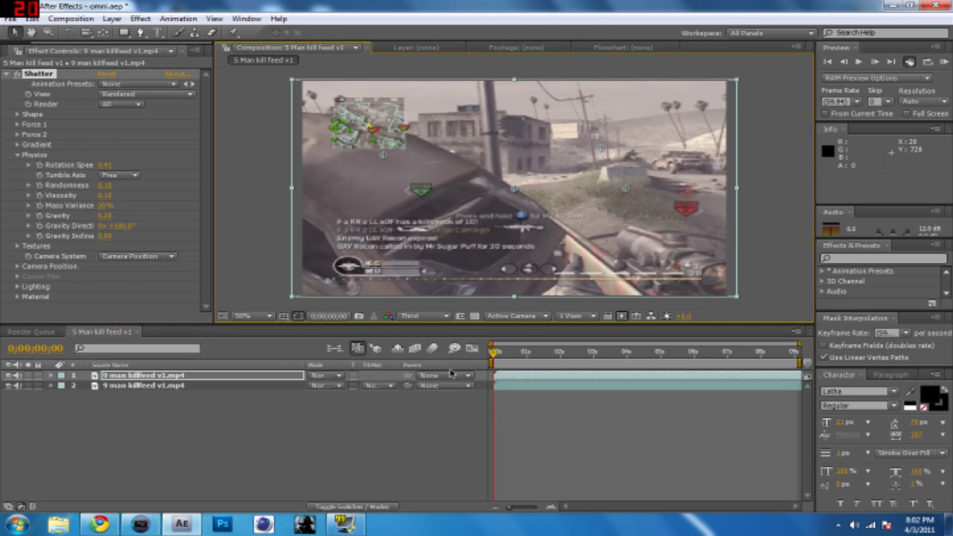
key("space")
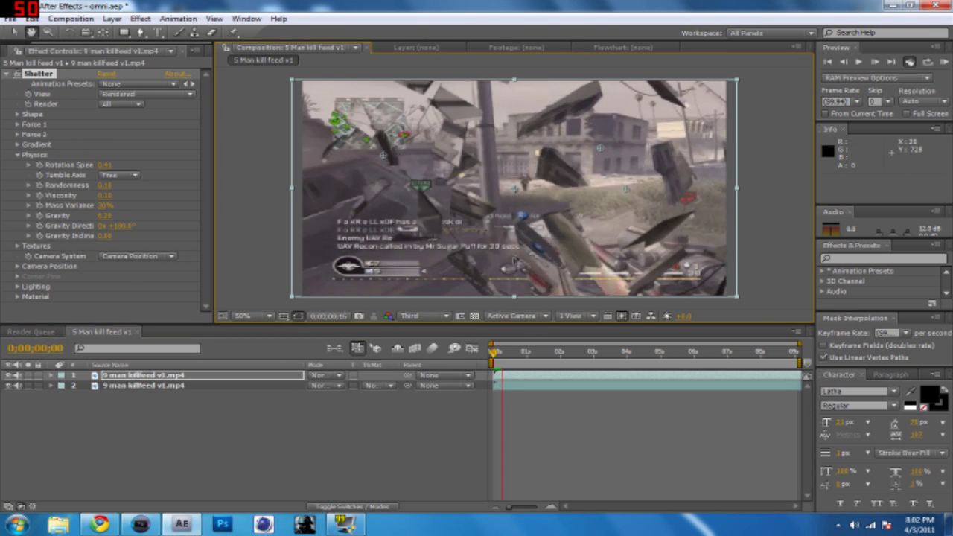
key("space")
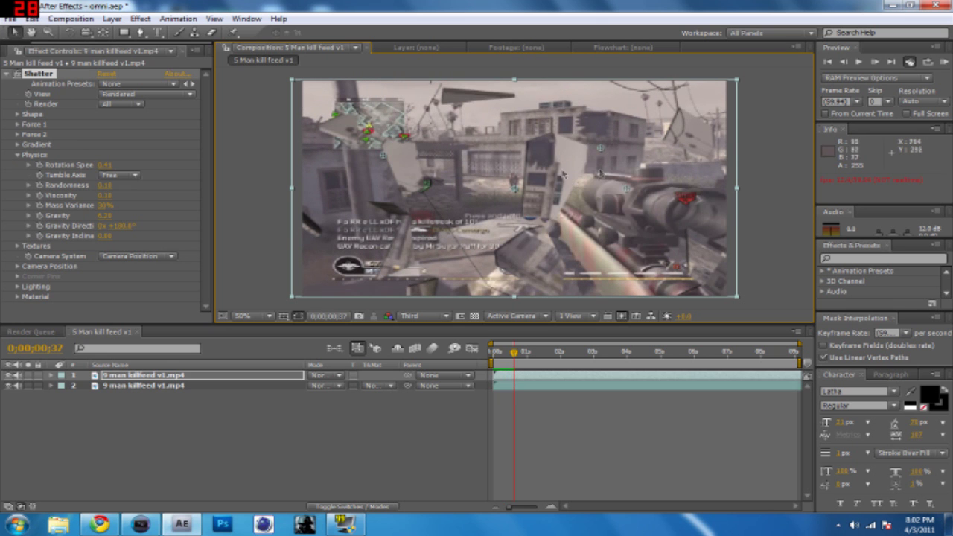
left_click_drag(513, 353, 500, 356)
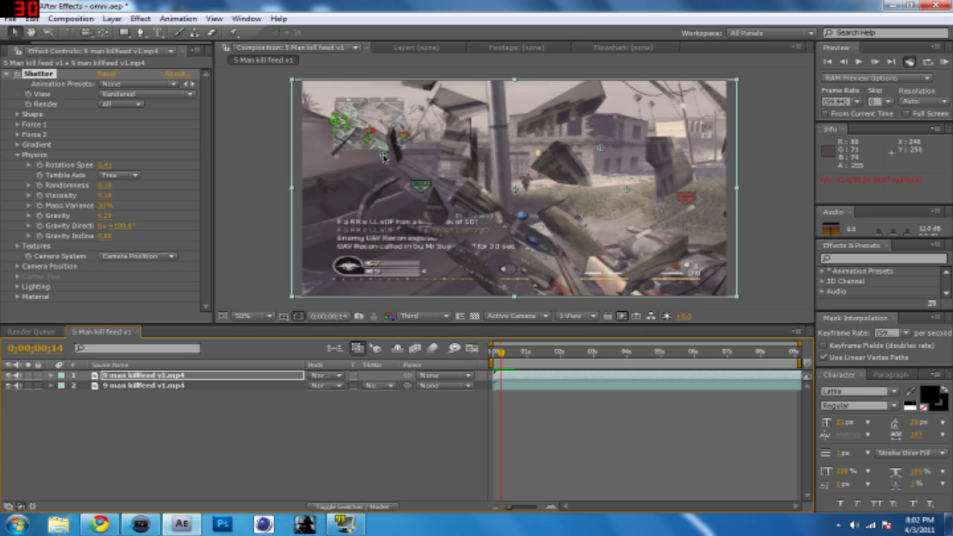
left_click(9, 385)
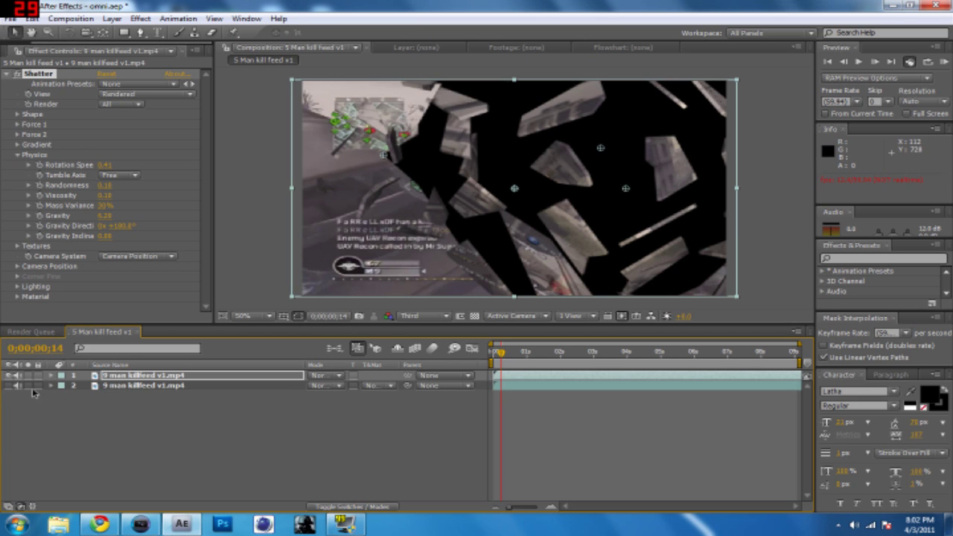
- Widen Force 1's Radius to 0.75, toggling the second clip to check the shards
left_click(10, 385)
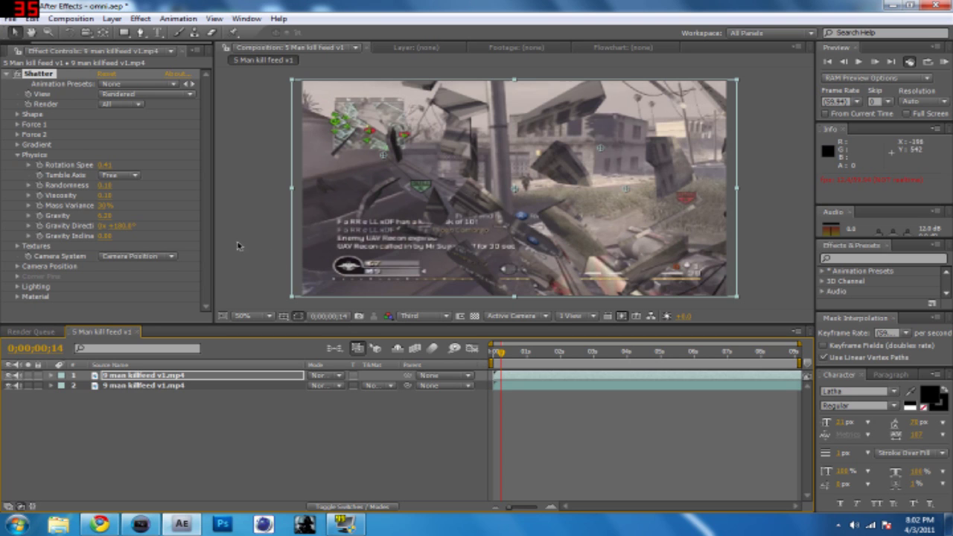
left_click(18, 124)
left_click_drag(105, 158, 127, 158)
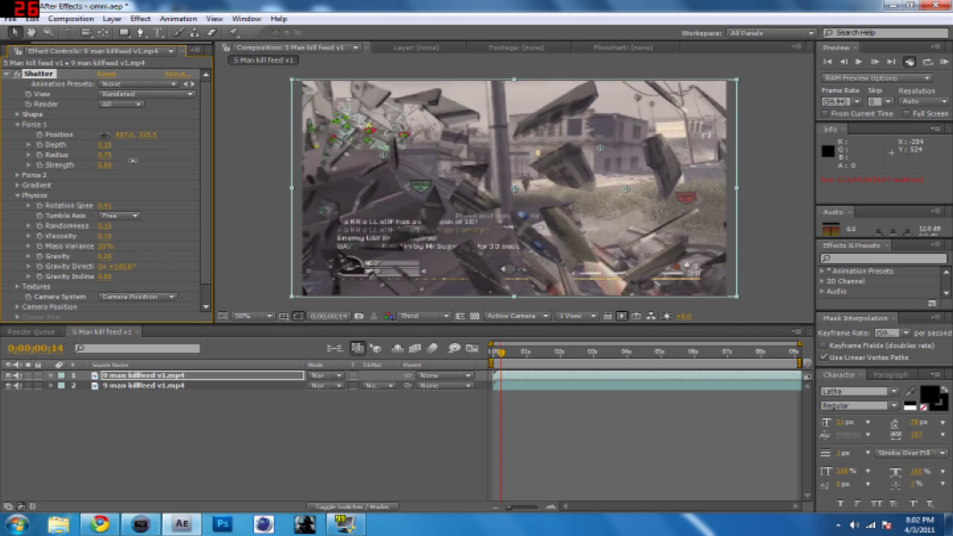
left_click(9, 386)
left_click(8, 386)
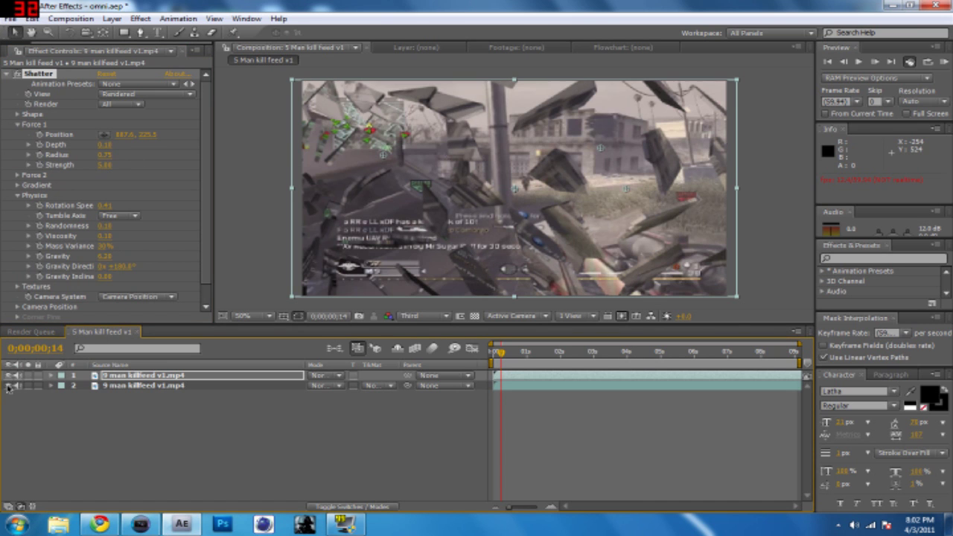
left_click(521, 307)
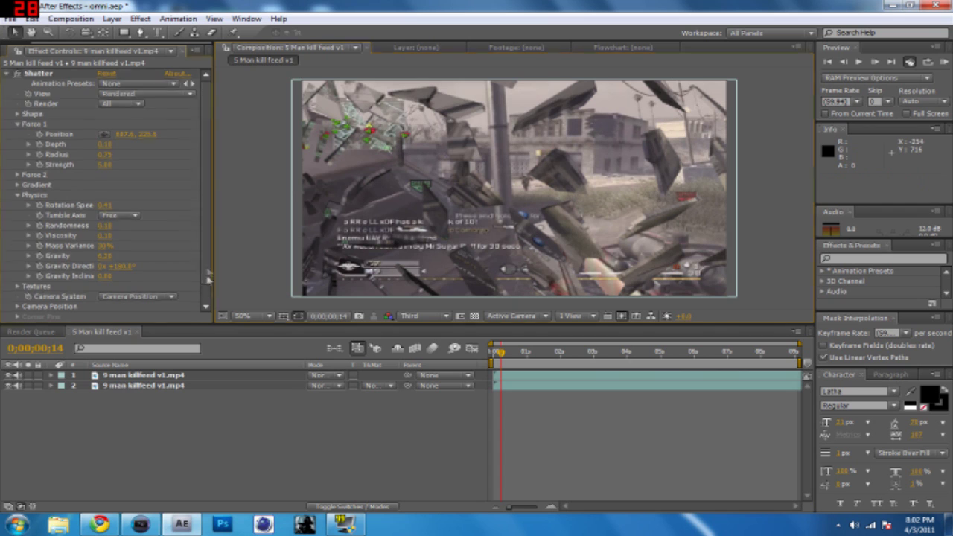
- Review the Material, Textures and Shape settings, return to frame 0, and collapse Shatter
scroll(112, 223, "down", 2)
left_click(19, 317)
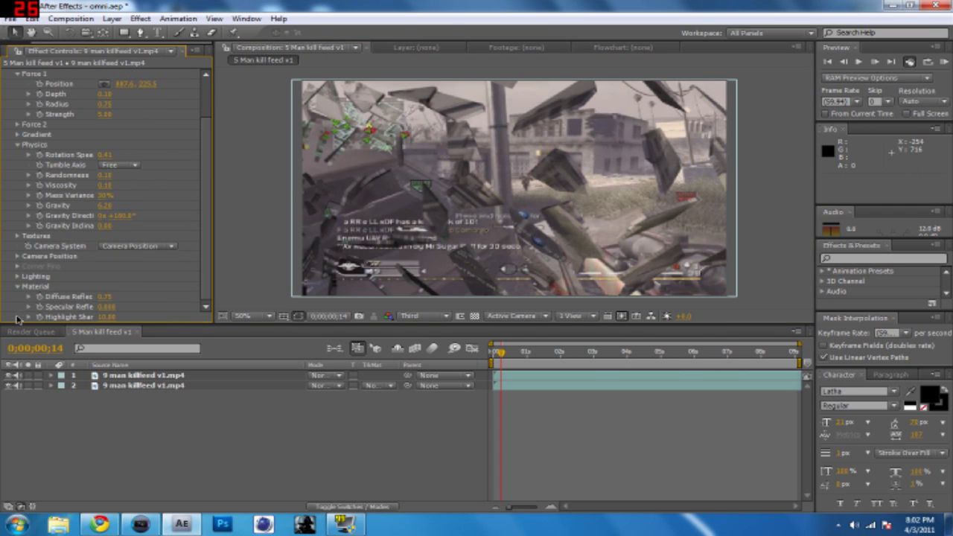
left_click(19, 286)
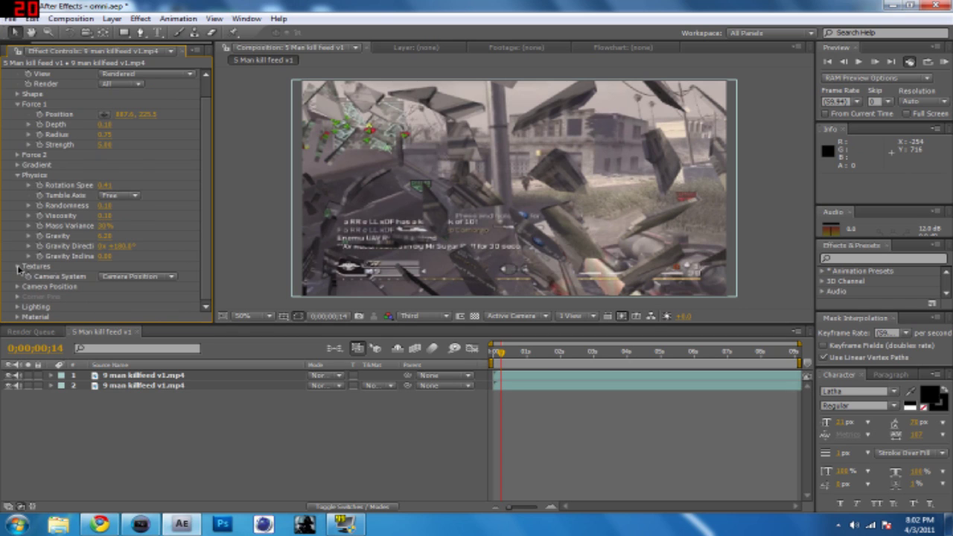
left_click(19, 267)
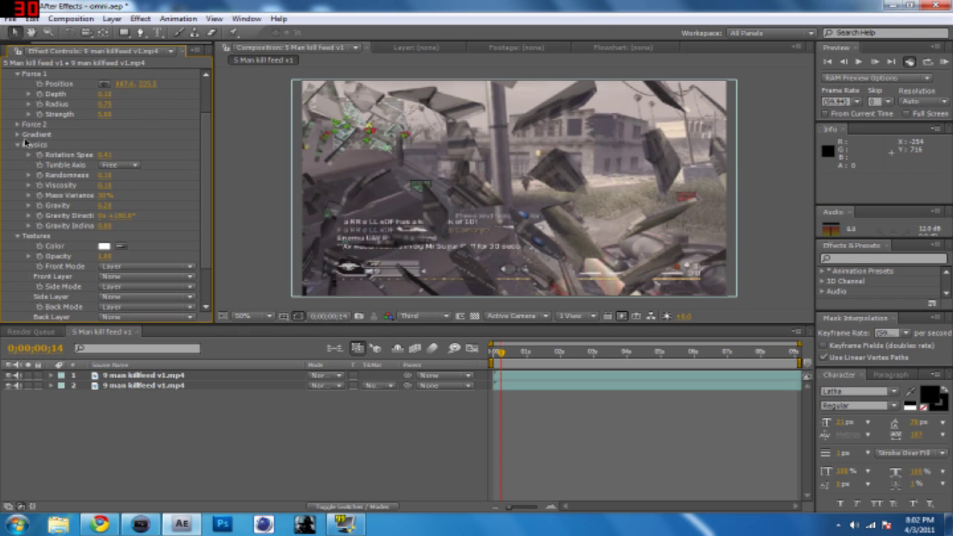
left_click(17, 237)
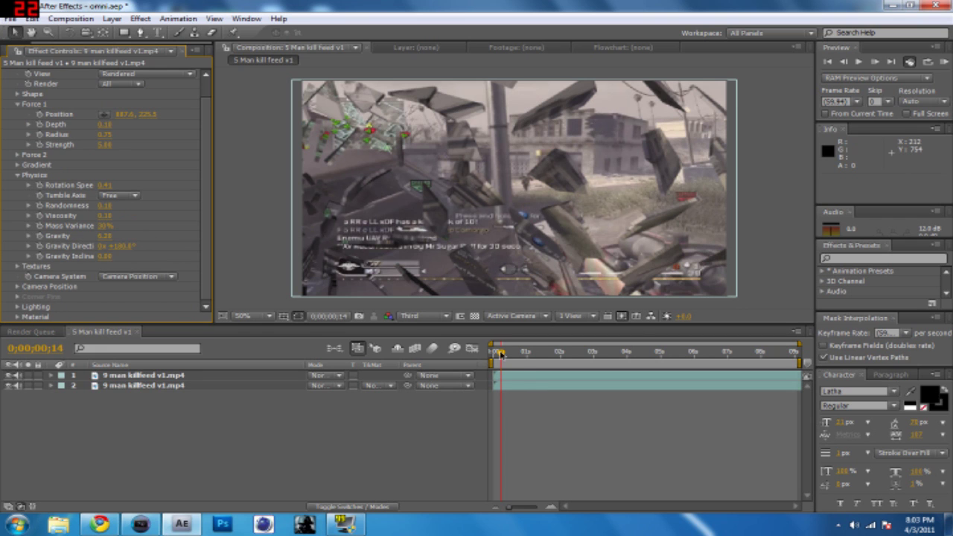
left_click_drag(501, 352, 491, 352)
scroll(203, 209, "up", 2)
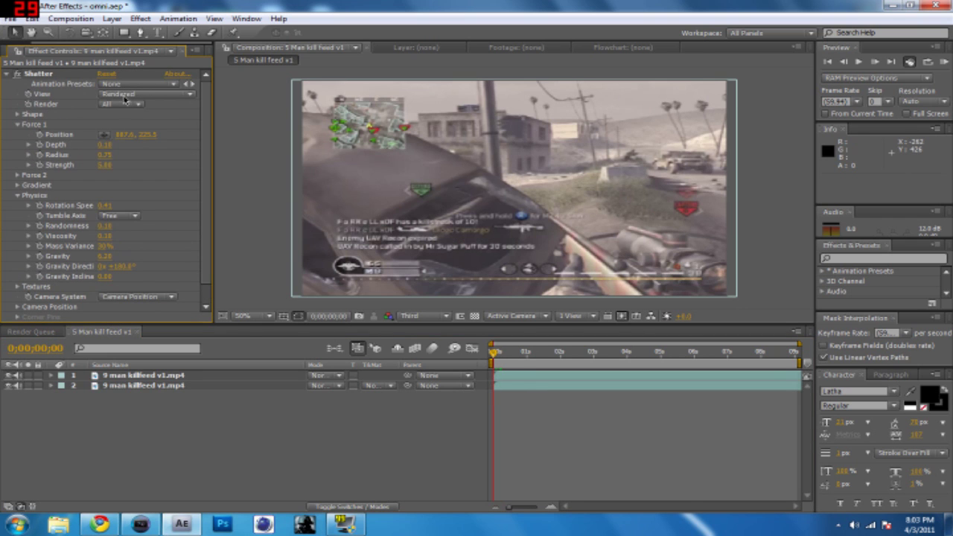
left_click(18, 115)
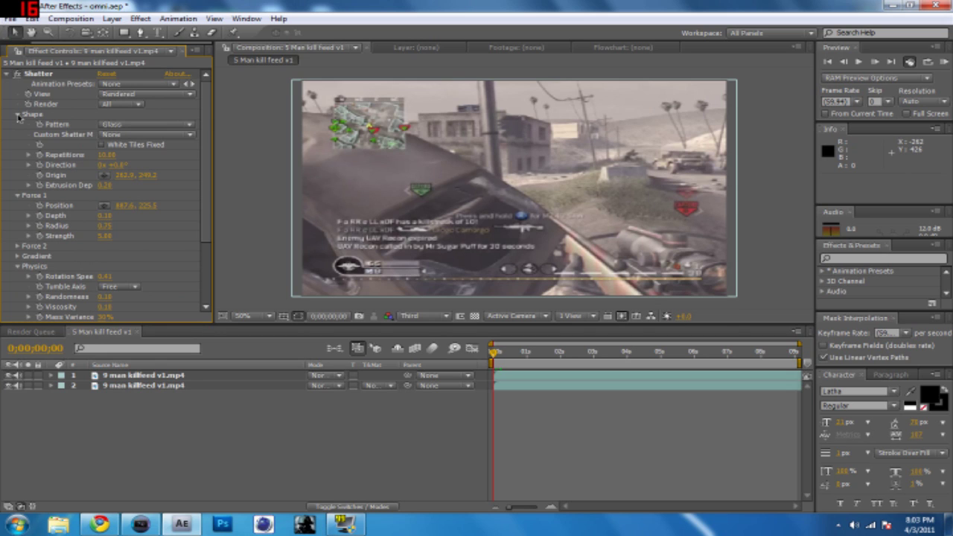
left_click(17, 115)
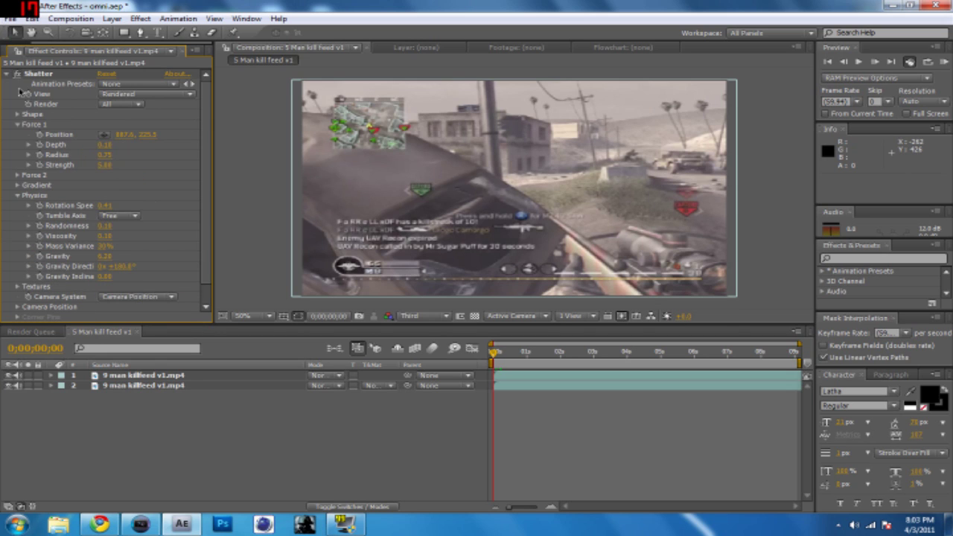
left_click(8, 75)
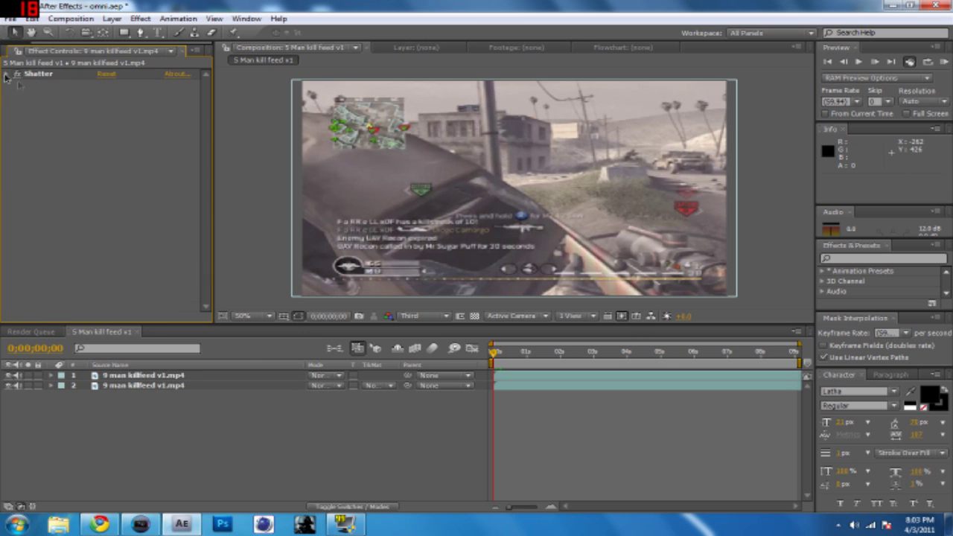
- Expand layer 1 > Effects > Shatter > Force 1 in the timeline at the first frame
left_click(507, 358)
left_click_drag(509, 358, 493, 356)
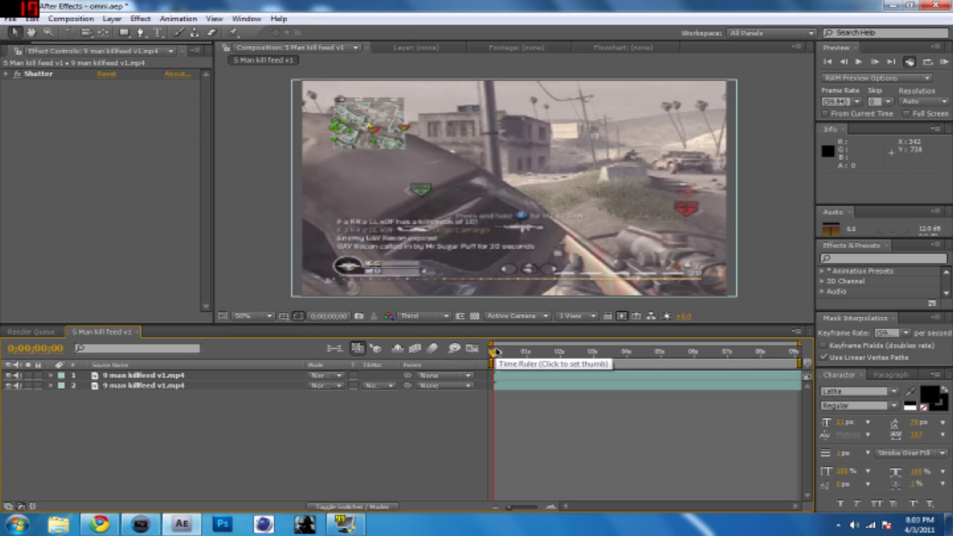
left_click(7, 74)
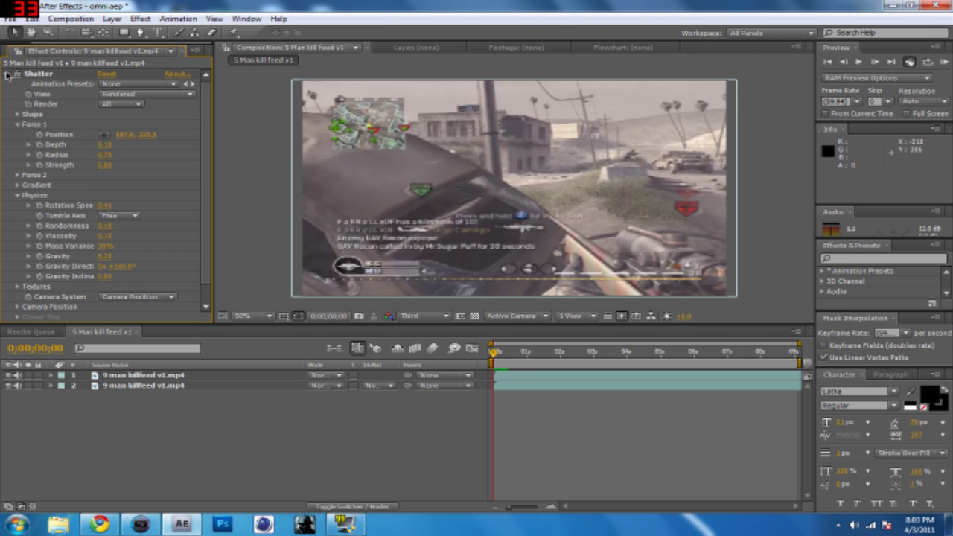
left_click(7, 74)
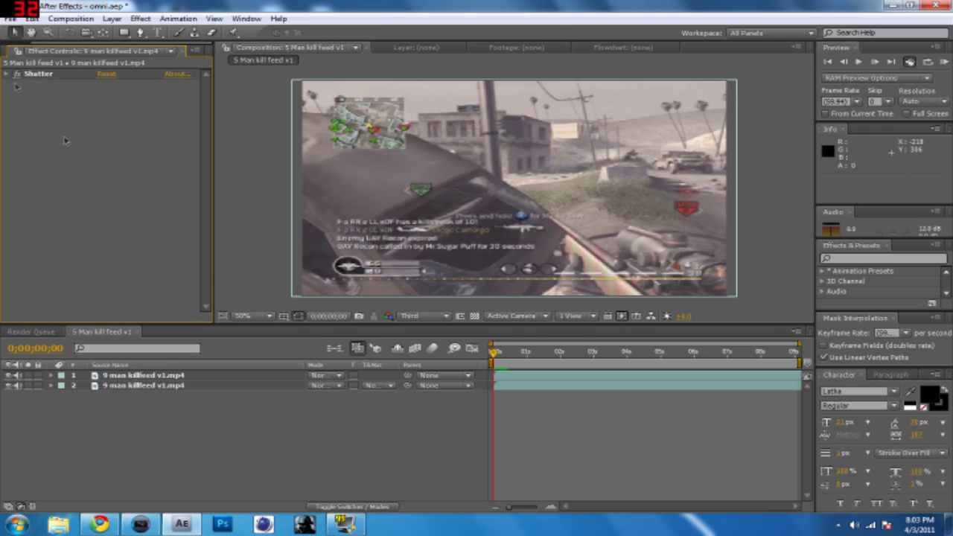
left_click(50, 376)
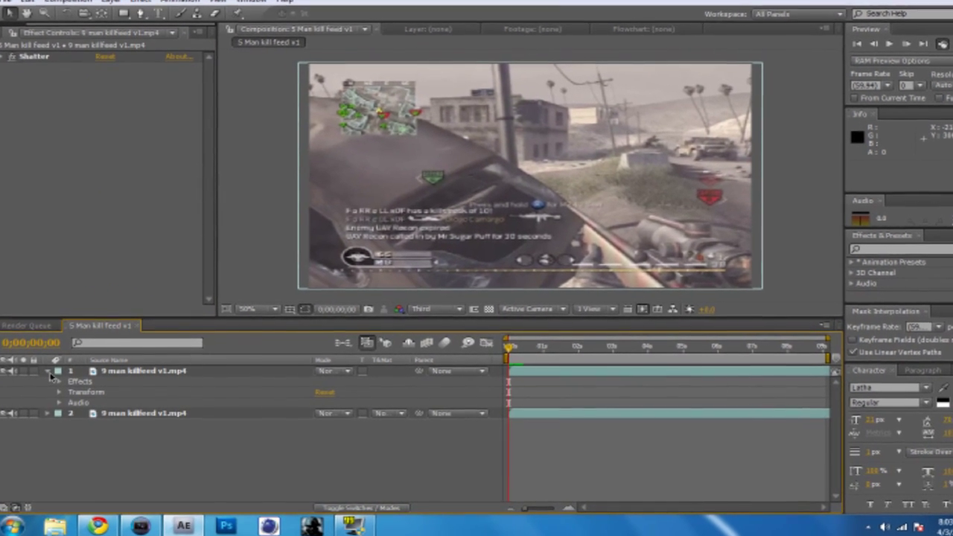
left_click(59, 381)
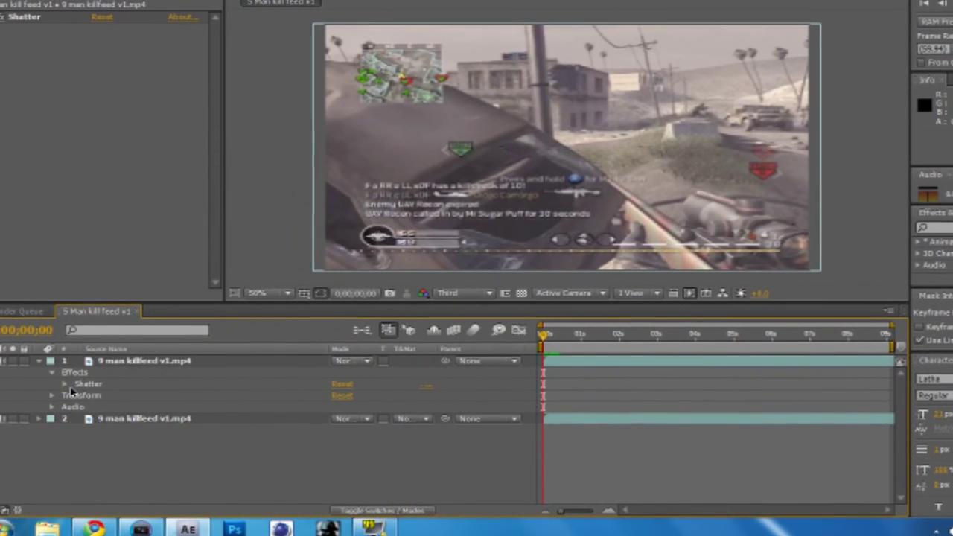
left_click(65, 384)
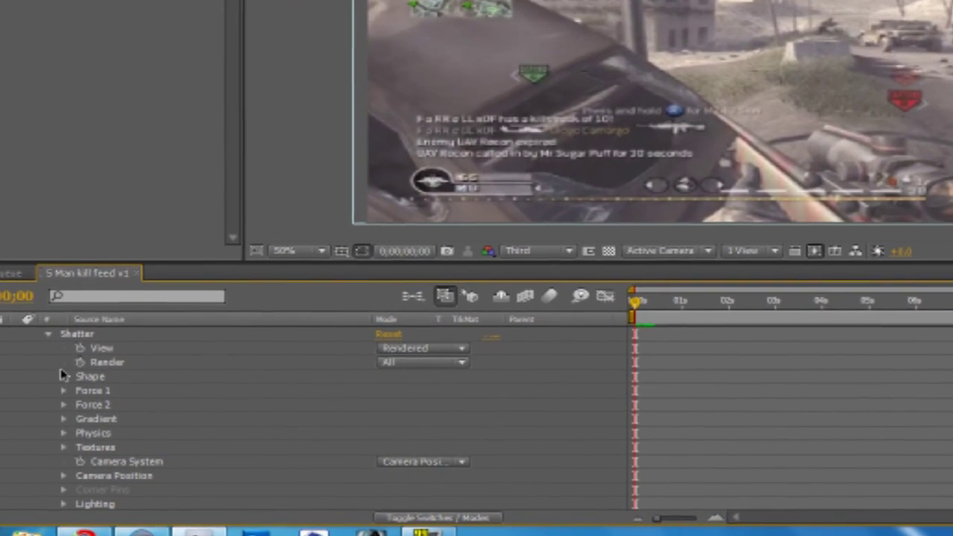
scroll(60, 409, "down", 2)
scroll(52, 410, "up", 2)
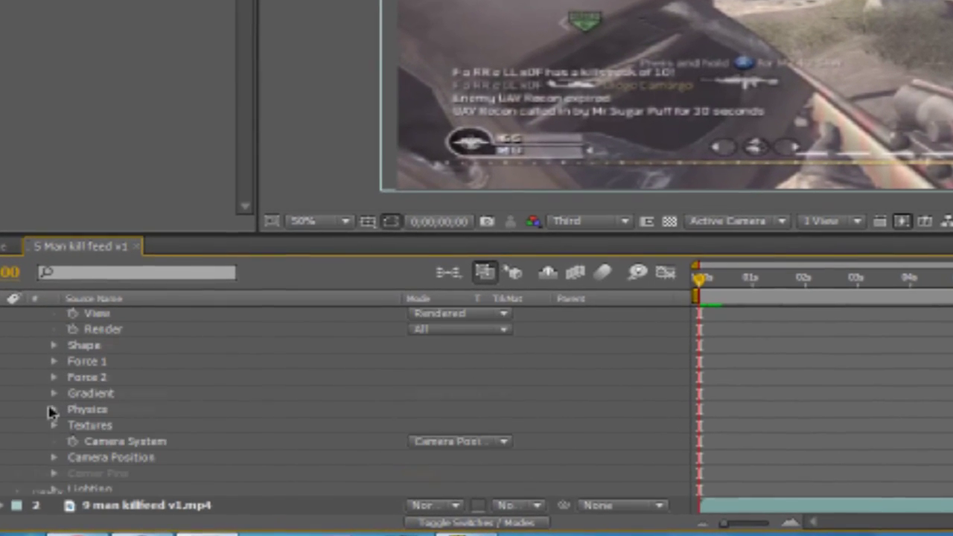
scroll(51, 412, "up", 2)
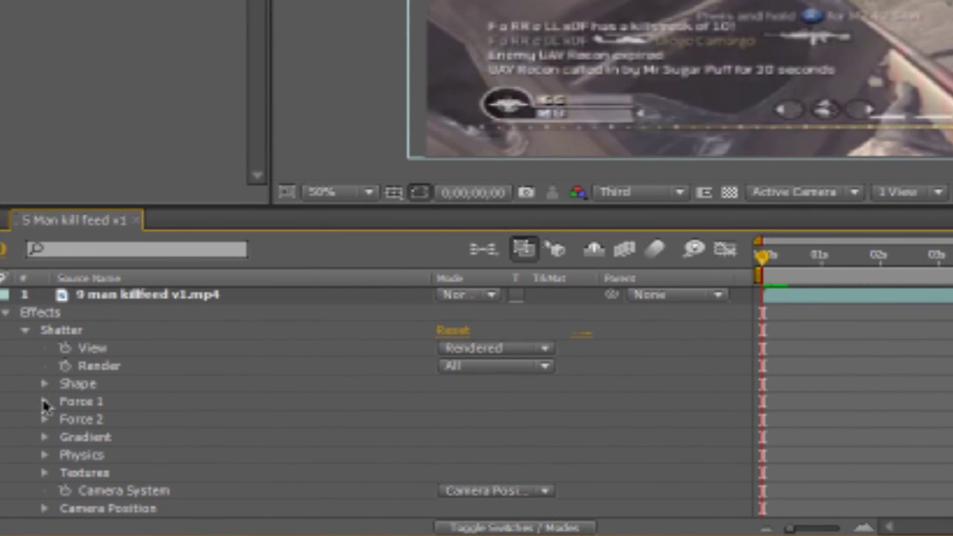
left_click(44, 402)
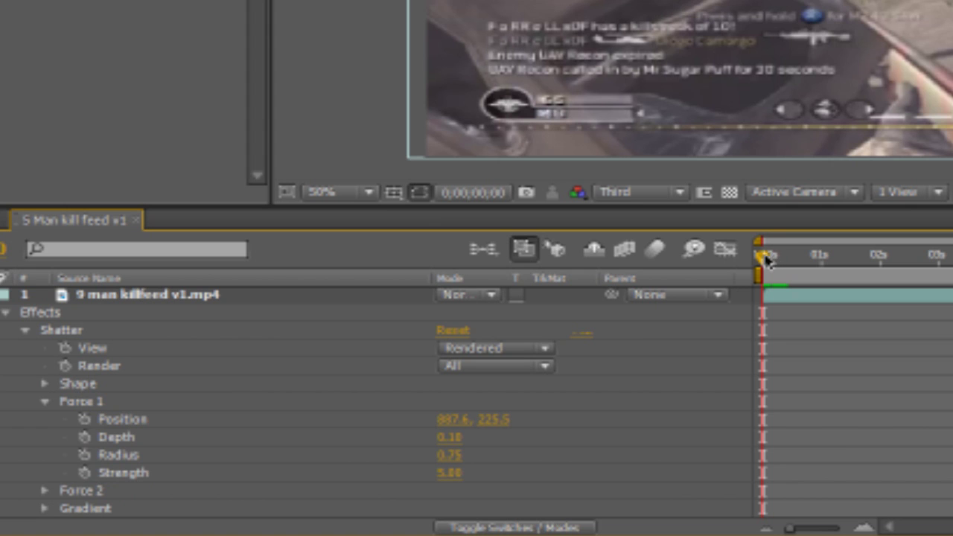
- Keyframe Force 1 Radius at 0.00 on the first frame and add a keyframe near one second
left_click(445, 455)
left_click_drag(445, 456, 361, 463)
left_click(84, 455)
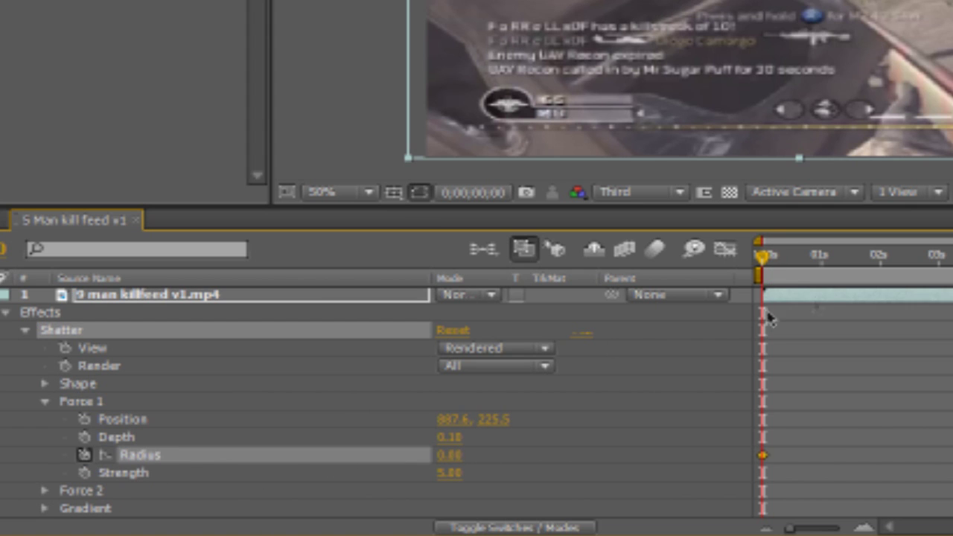
left_click_drag(762, 257, 873, 267)
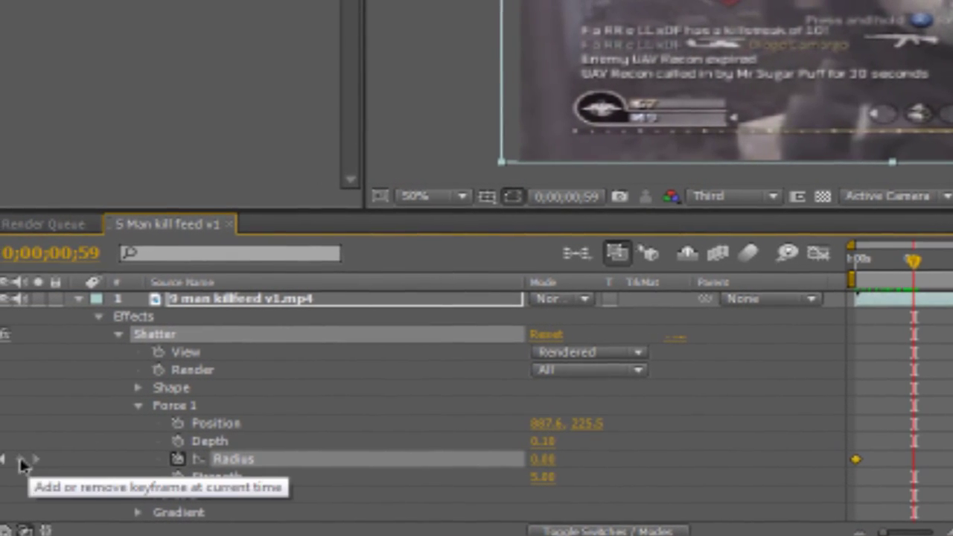
left_click(23, 461)
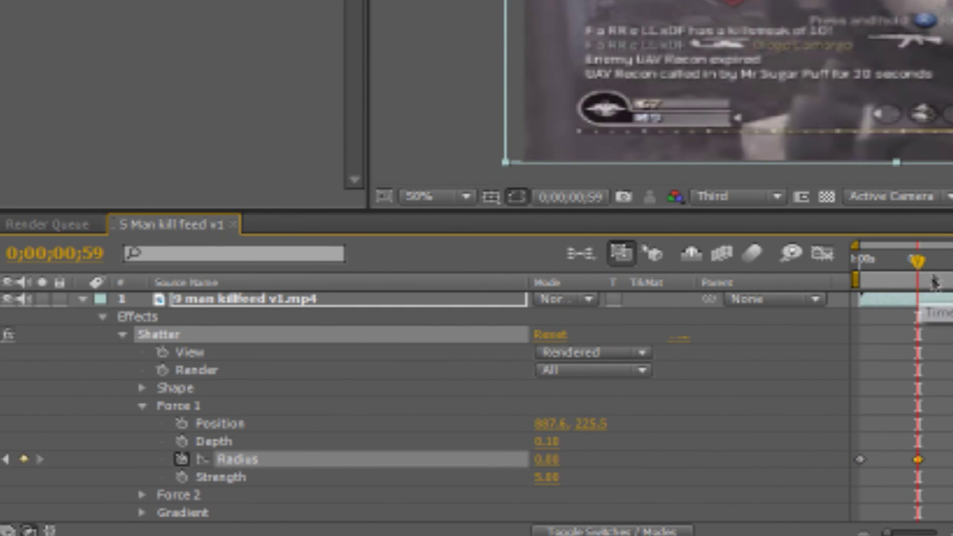
- Raise Radius to 1.28, centre Force 1 at 638.1, 368.0, and preview the shatter
left_click_drag(923, 268, 928, 271)
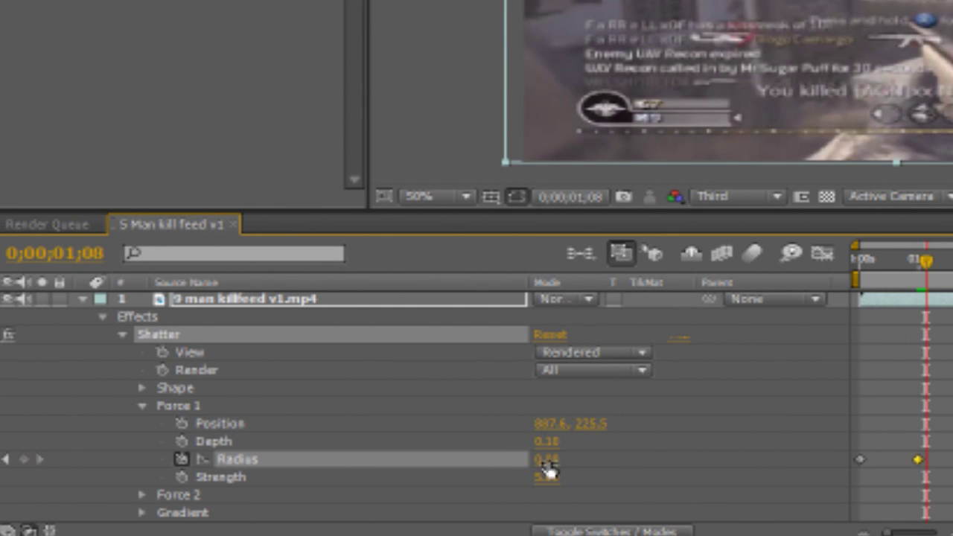
left_click_drag(543, 461, 605, 463)
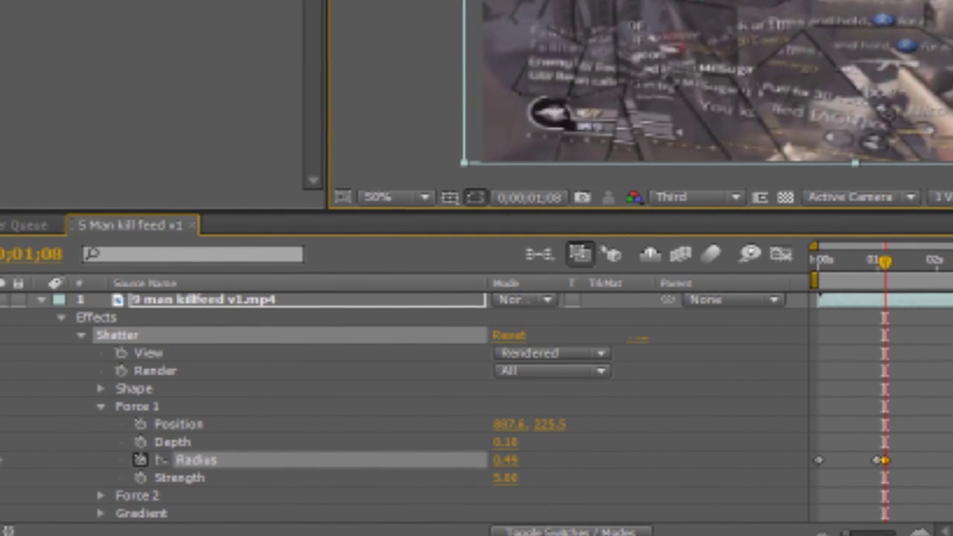
left_click(547, 423)
left_click_drag(477, 460, 574, 461)
left_click_drag(819, 262, 741, 286)
key("space")
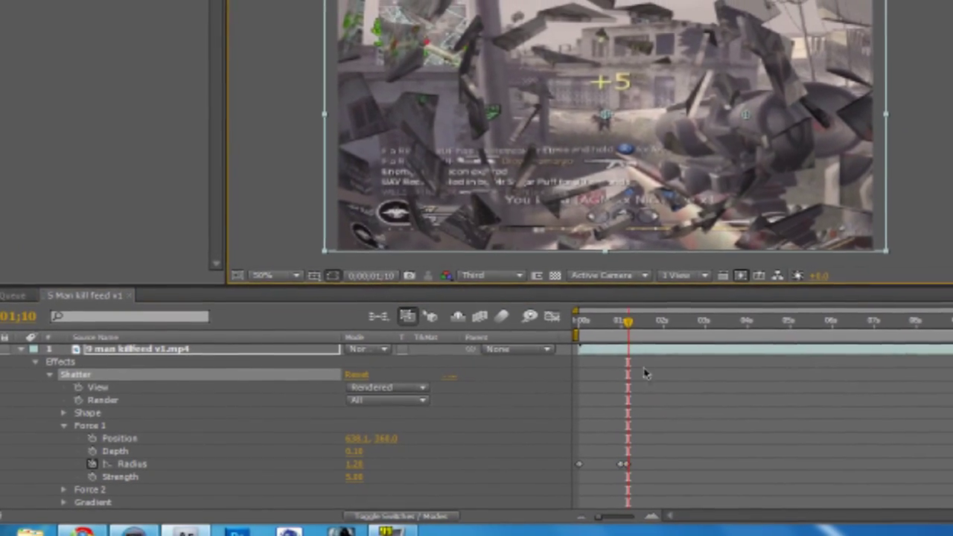
left_click(608, 317)
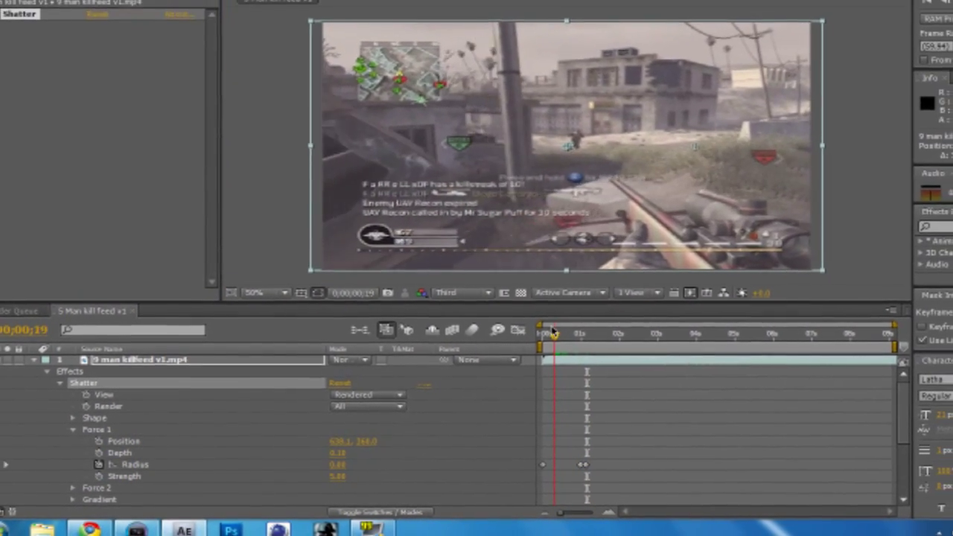
left_click_drag(565, 333, 542, 331)
key("space")
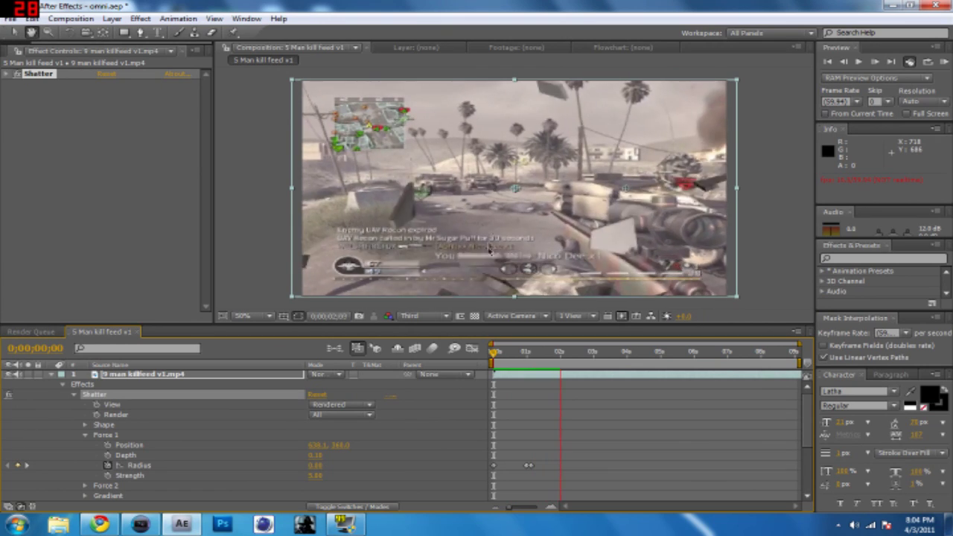
left_click_drag(574, 353, 603, 359)
- Pre-compose both clip layers into Pre-comp 1, moving all attributes
left_click(50, 375)
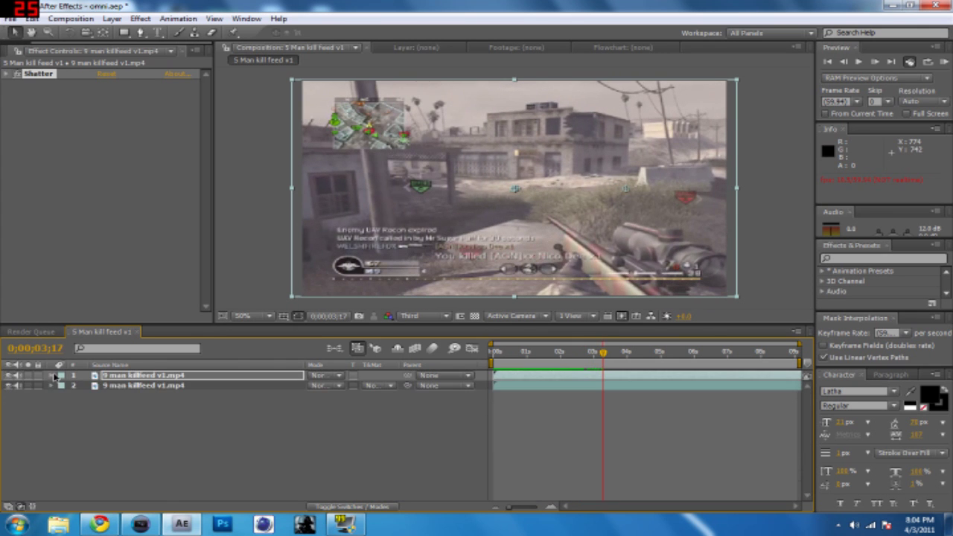
left_click(167, 408)
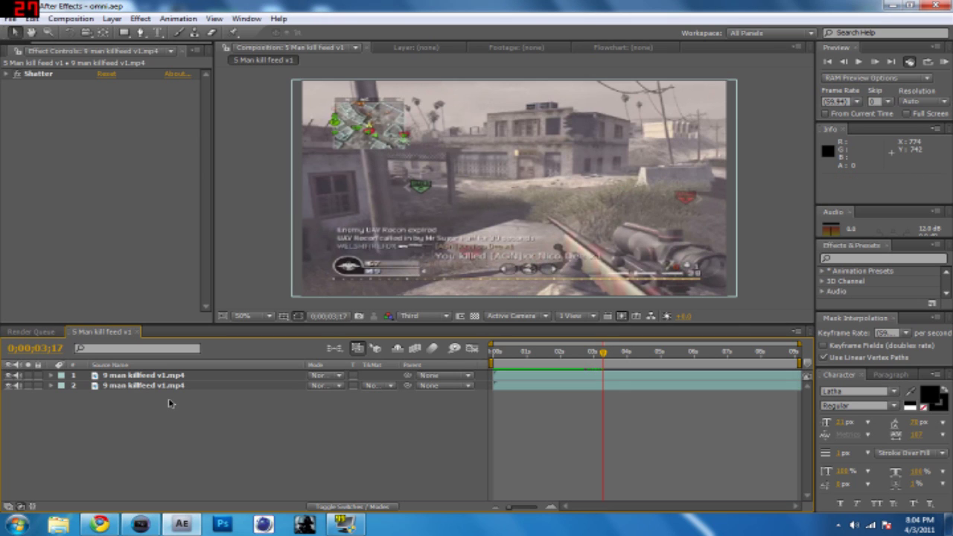
left_click(178, 386)
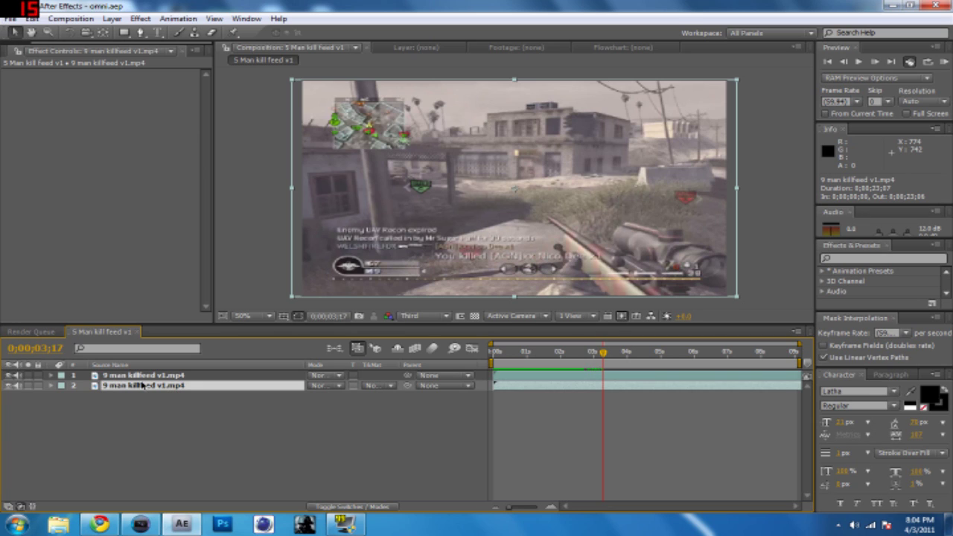
left_click(144, 376, "shift")
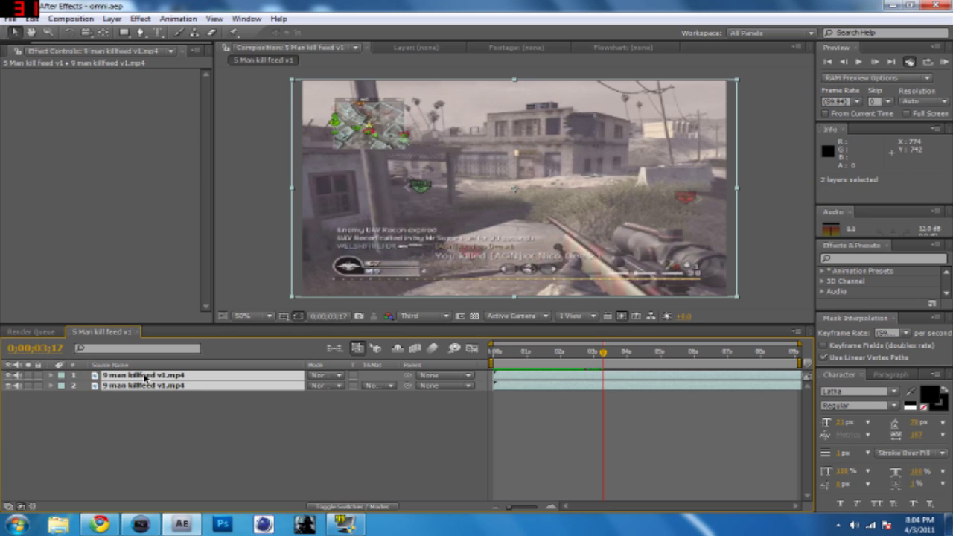
left_click(112, 18)
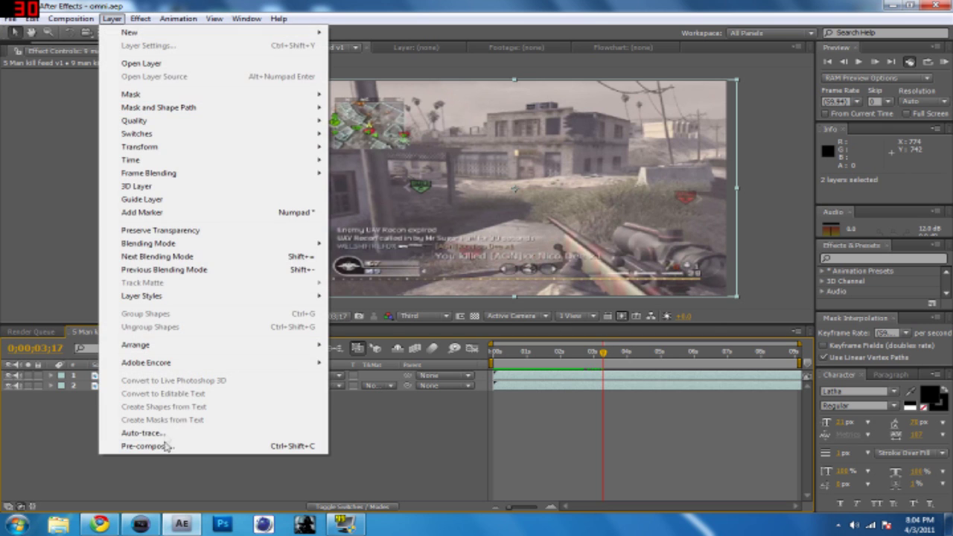
left_click(166, 445)
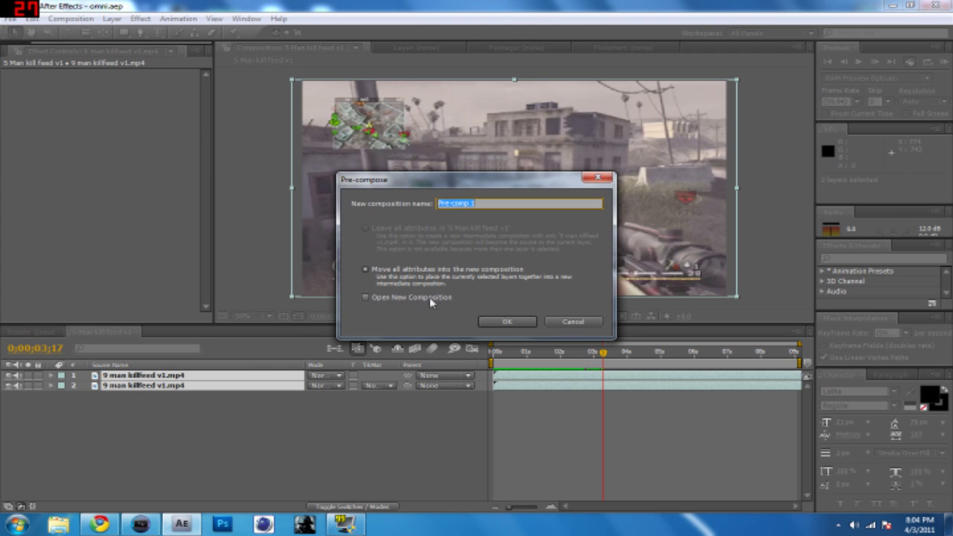
left_click(506, 323)
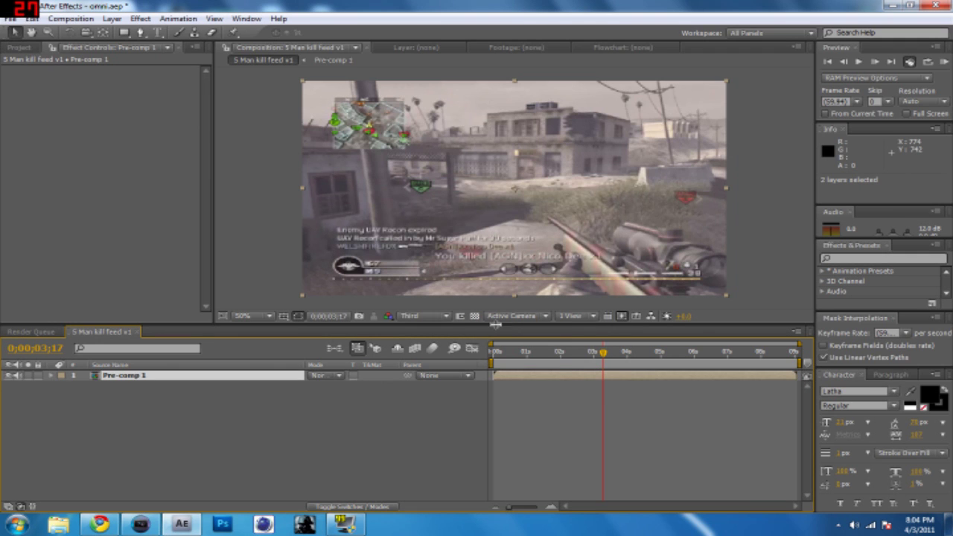
- Inspect Pre-comp 1's properties and return the current time to 0;00;02;51
left_click(140, 377)
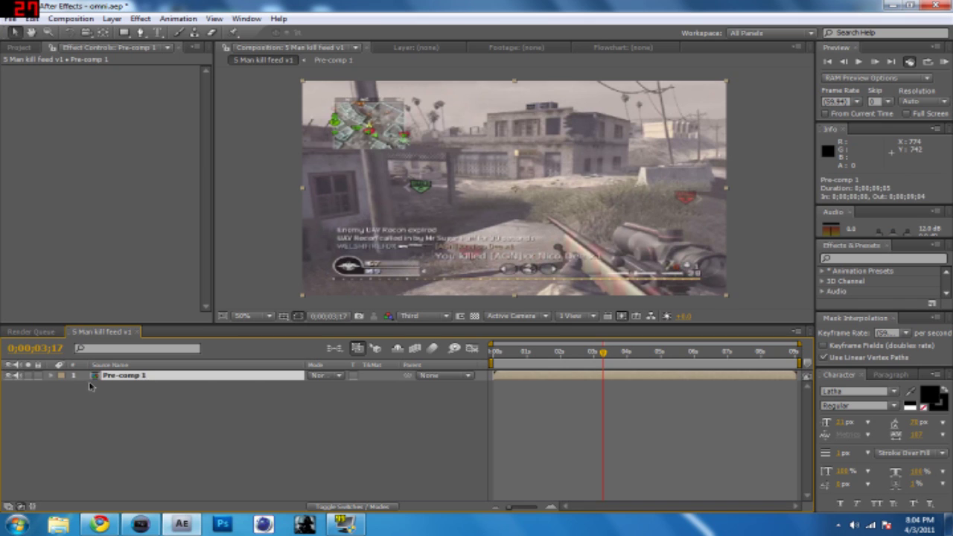
left_click(51, 376)
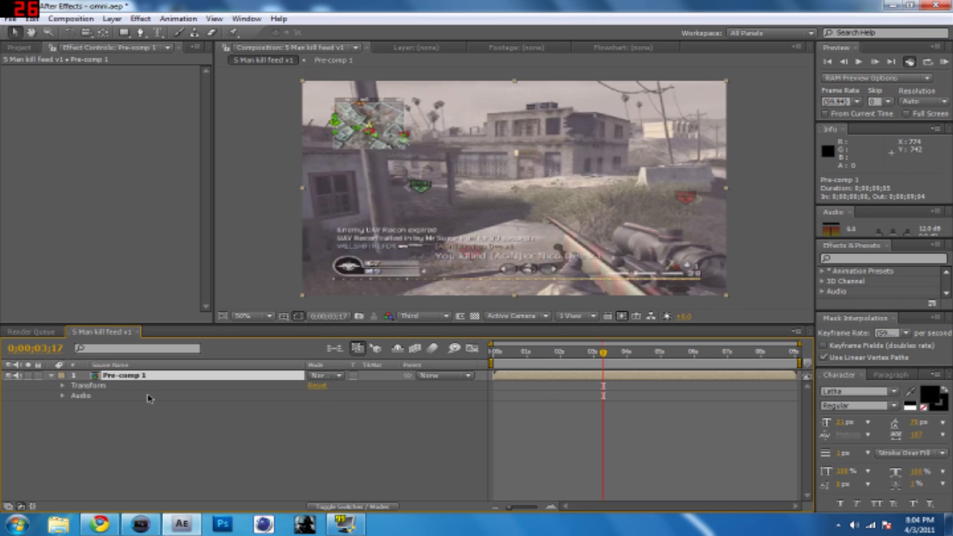
left_click(140, 18)
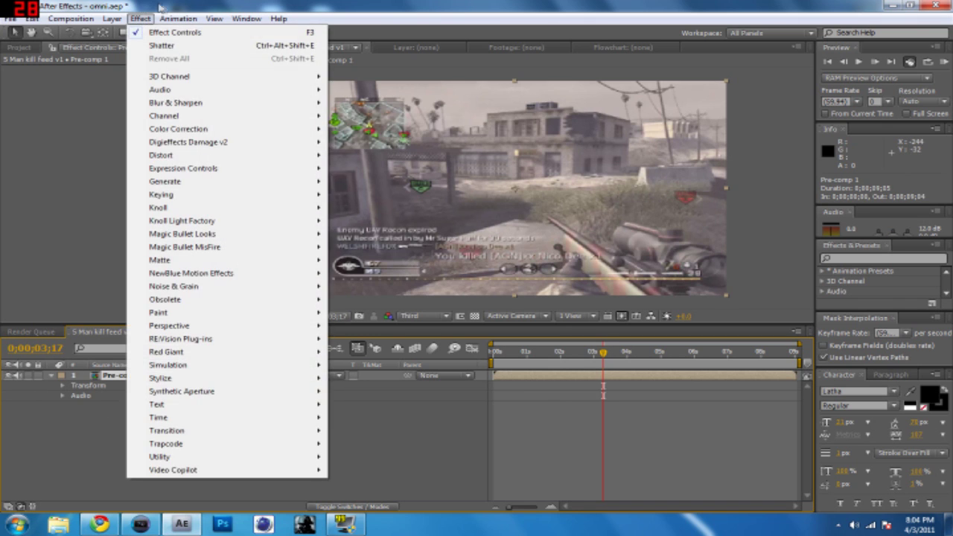
left_click(139, 18)
left_click(51, 377)
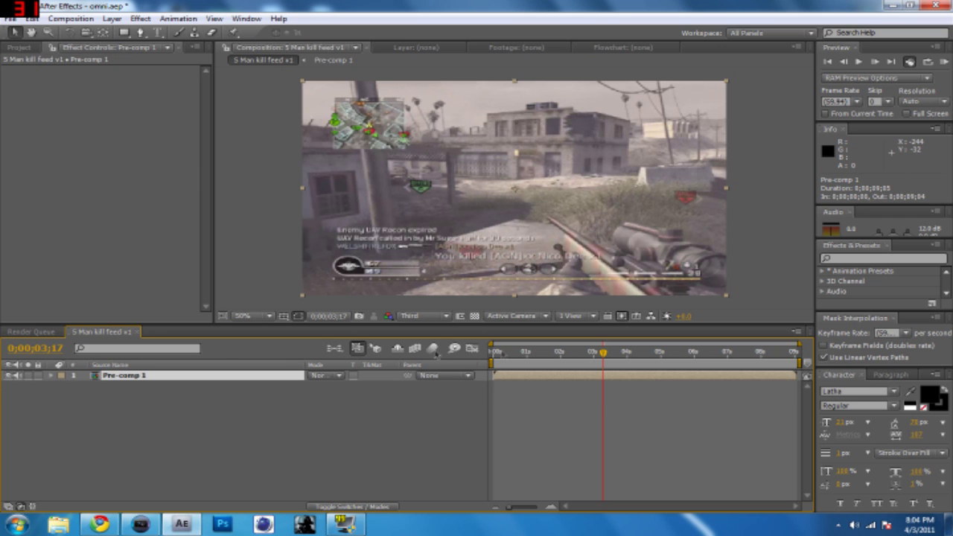
left_click_drag(611, 354, 588, 352)
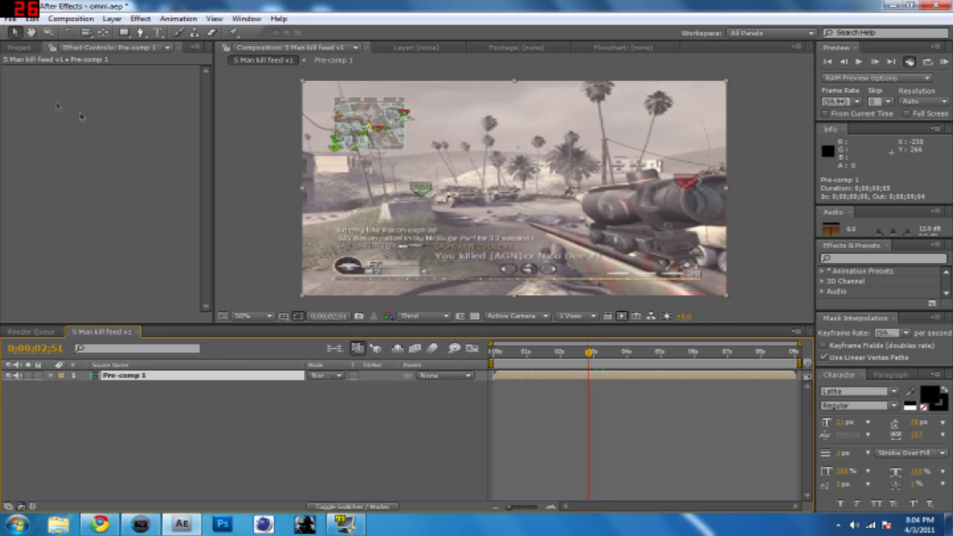
- Add the 5 Man kill feed v1.mp4 clip to the comp and stretch it to fill the frame
left_click(13, 47)
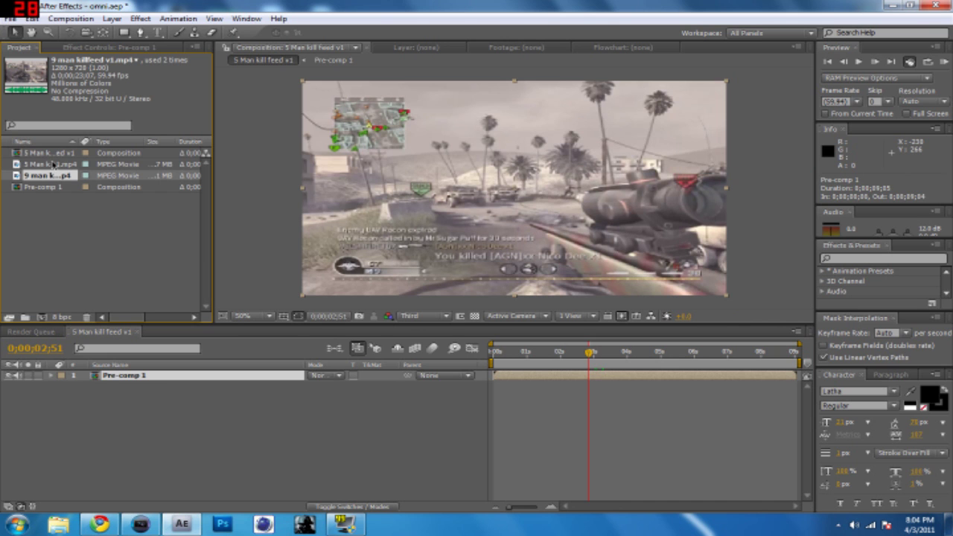
left_click_drag(52, 164, 510, 191)
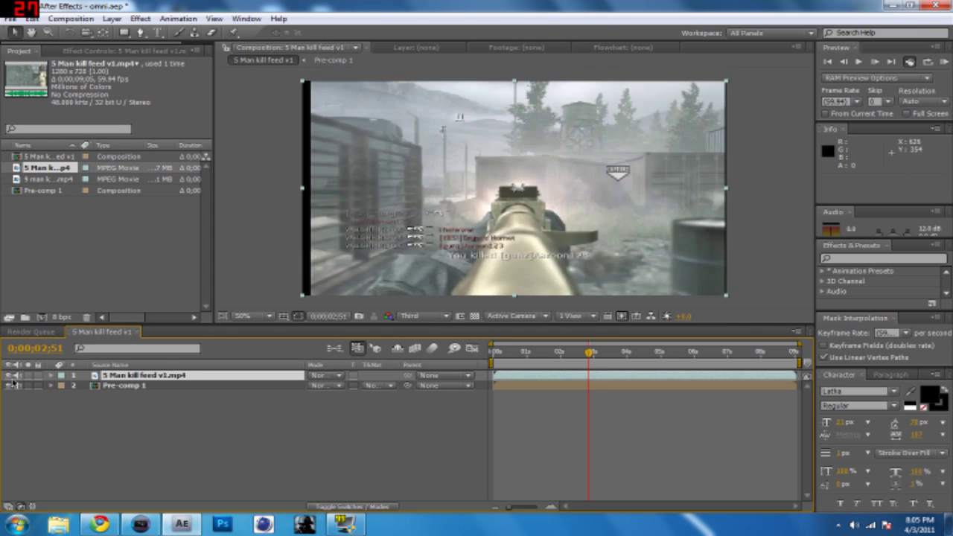
left_click(9, 375)
left_click(9, 375)
left_click_drag(303, 188, 291, 192)
- Shift the Pre-comp 1 layer's bar in time on the timeline
left_click(287, 211)
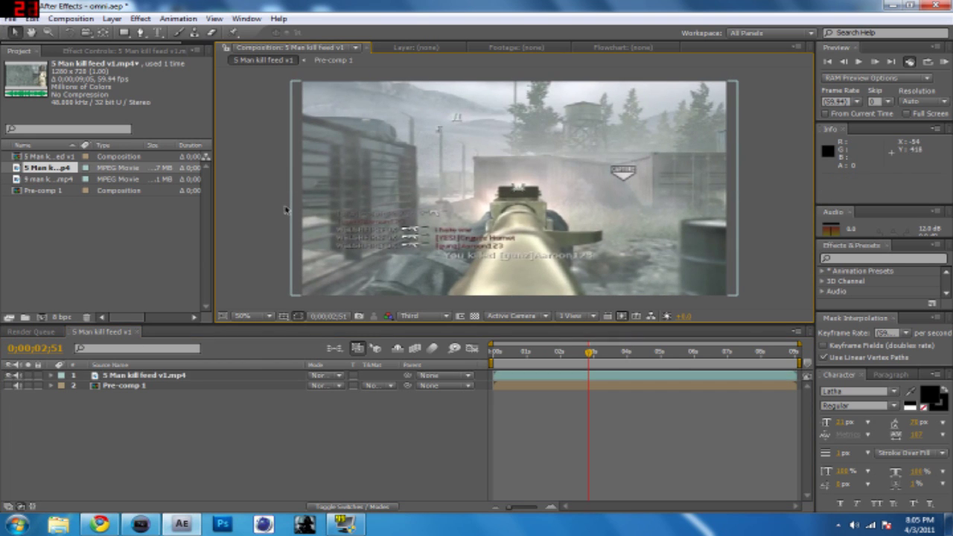
left_click(563, 358)
left_click_drag(554, 381, 523, 393)
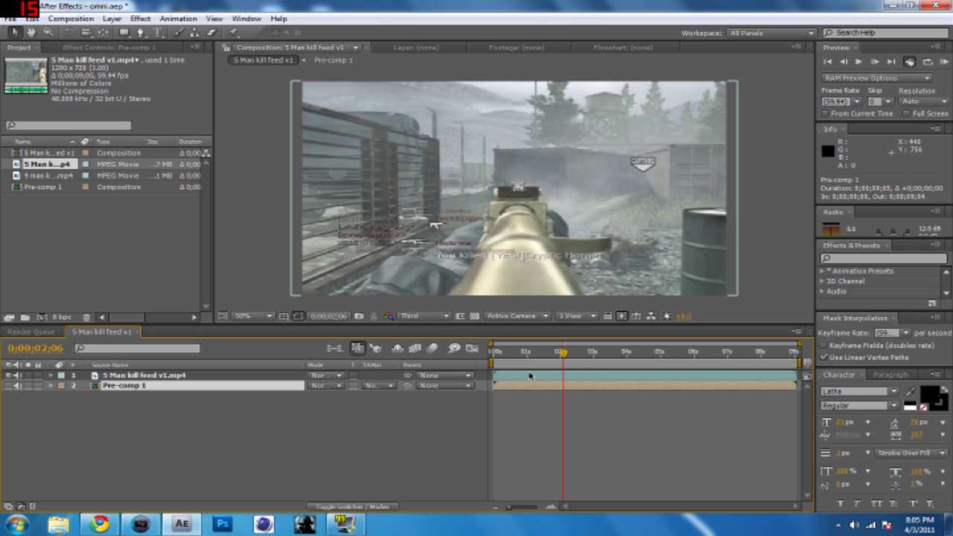
- Move the kill-feed clip layer beneath Pre-comp 1 in the layer stack
left_click(51, 385)
left_click(51, 386)
left_click_drag(563, 356, 561, 355)
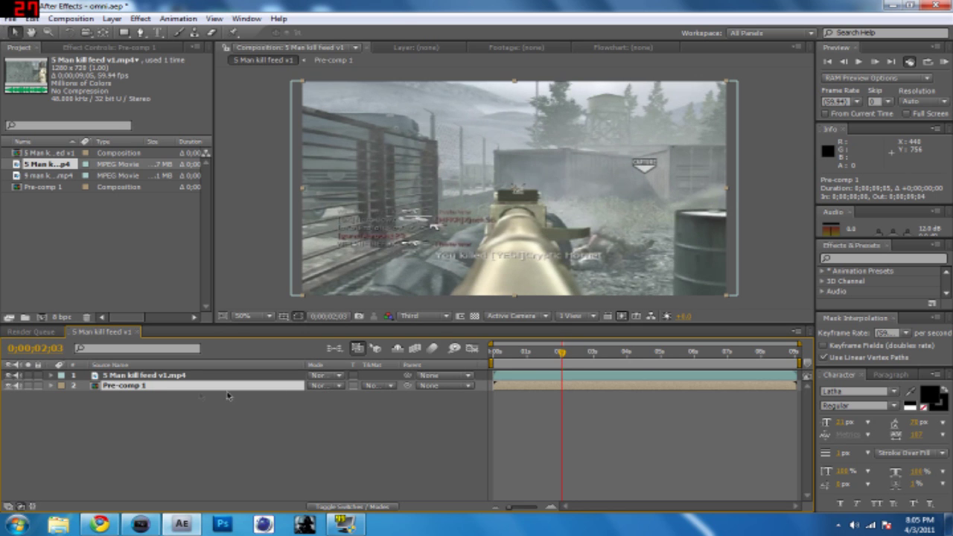
left_click_drag(155, 376, 157, 394)
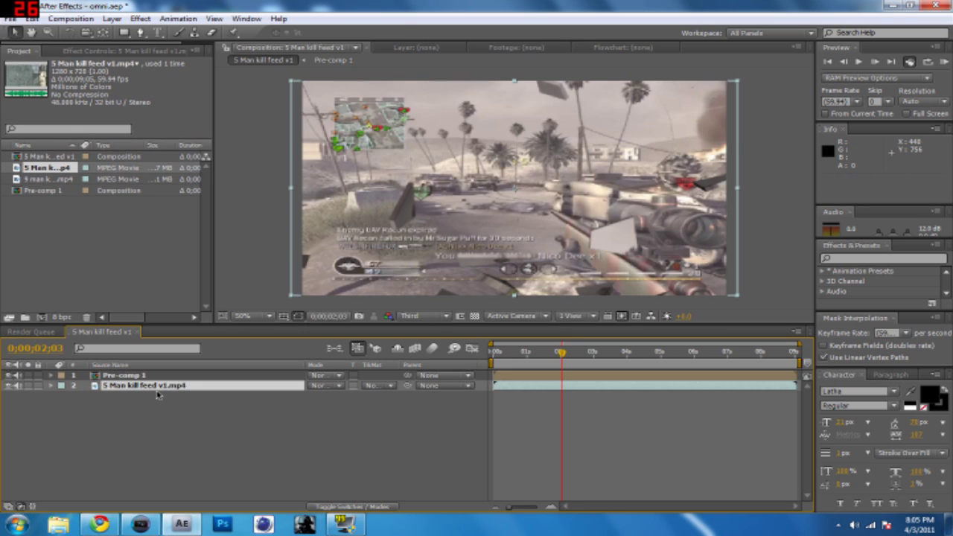
- Preview the comp from the start, then select Pre-comp 1
left_click_drag(561, 360, 494, 360)
key("space")
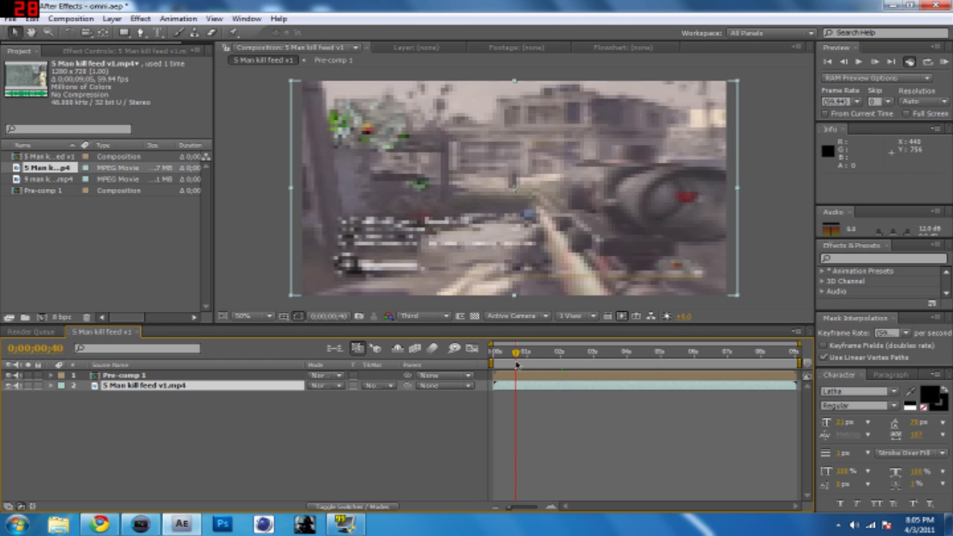
left_click_drag(523, 355, 593, 350)
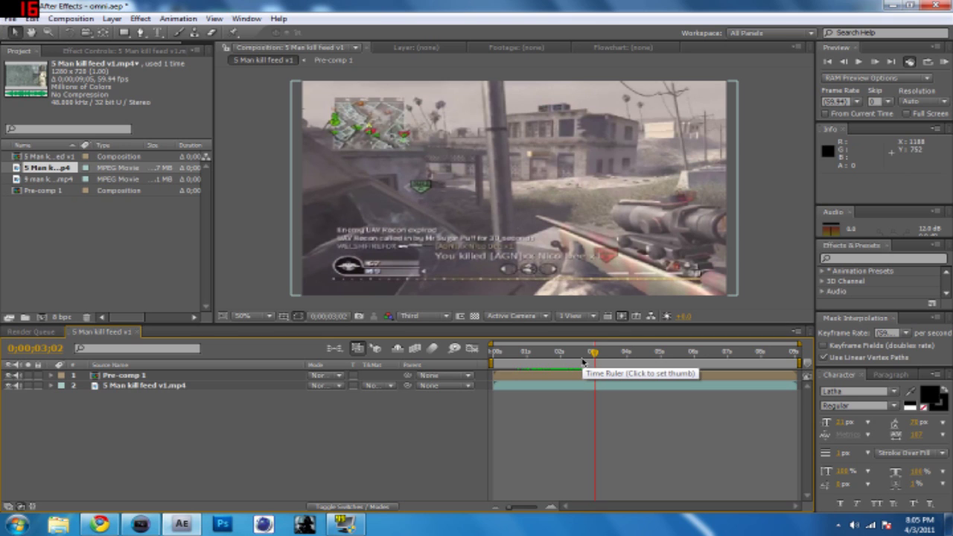
left_click(127, 378)
- Apply Simulation > Shatter to Pre-comp 1 and set its View to Rendered
left_click(140, 18)
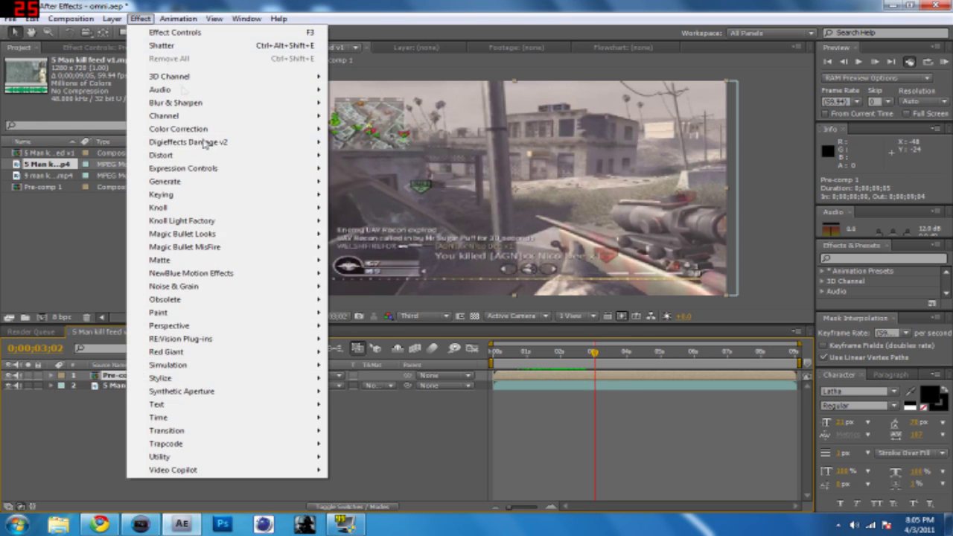
mouse_move(211, 365)
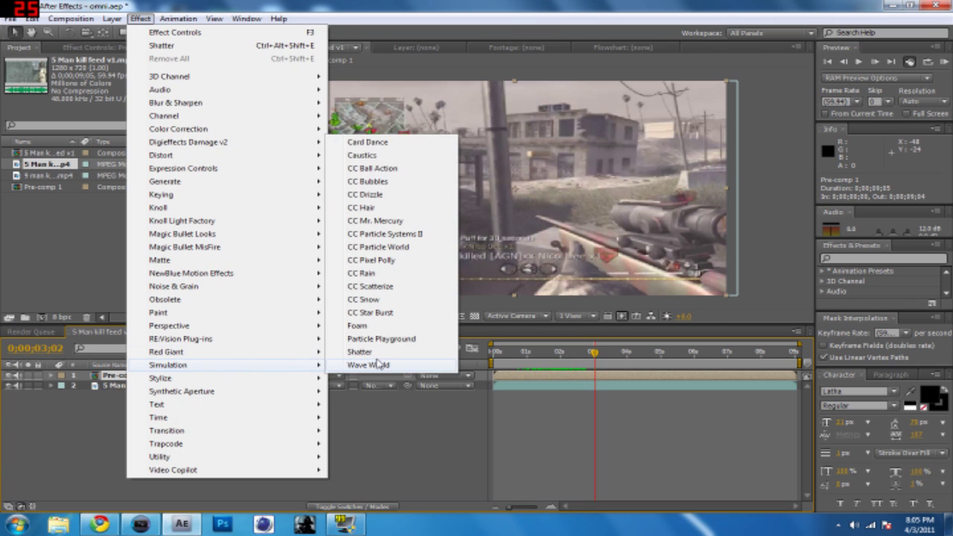
left_click(361, 351)
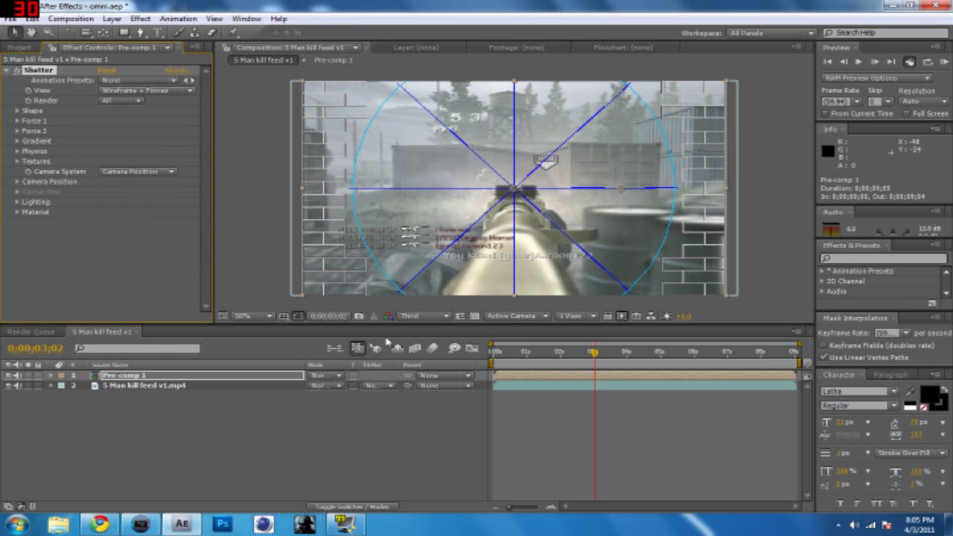
left_click(137, 93)
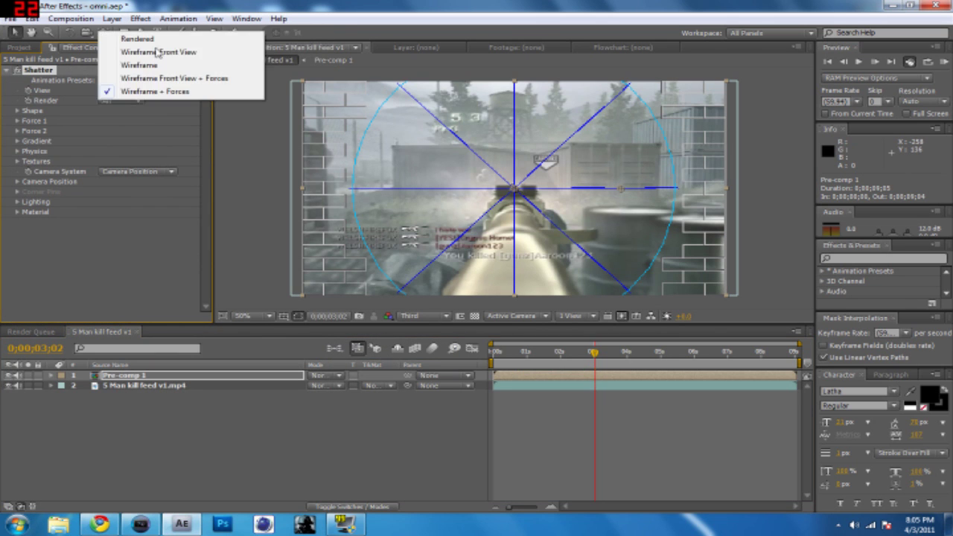
left_click(190, 35)
left_click(588, 354)
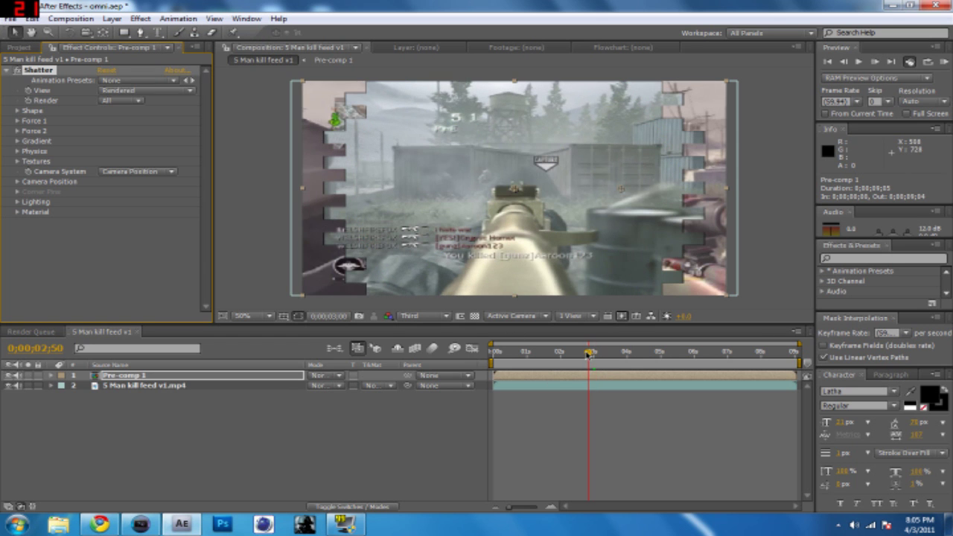
left_click(499, 359)
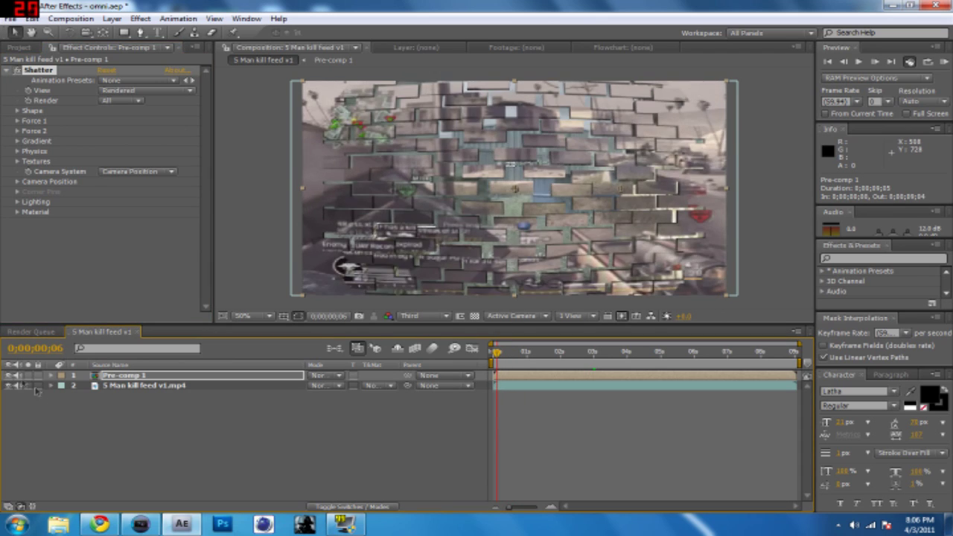
- Keyframe Shatter's Force 1 Radius from 0.00 at 0;00;02;37 to 0.87 at 0;00;02;46
left_click(52, 375)
left_click(63, 386)
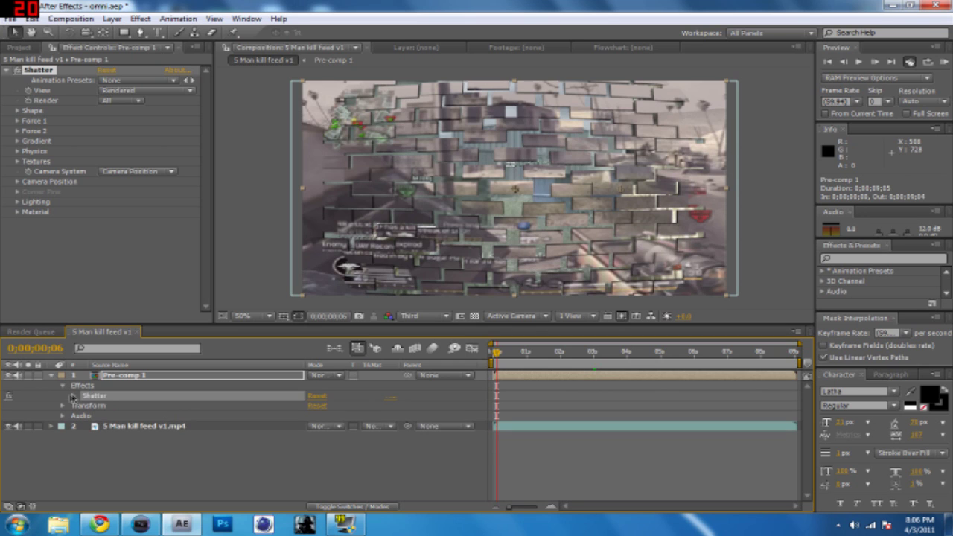
left_click(75, 396)
left_click(74, 397)
left_click(85, 416)
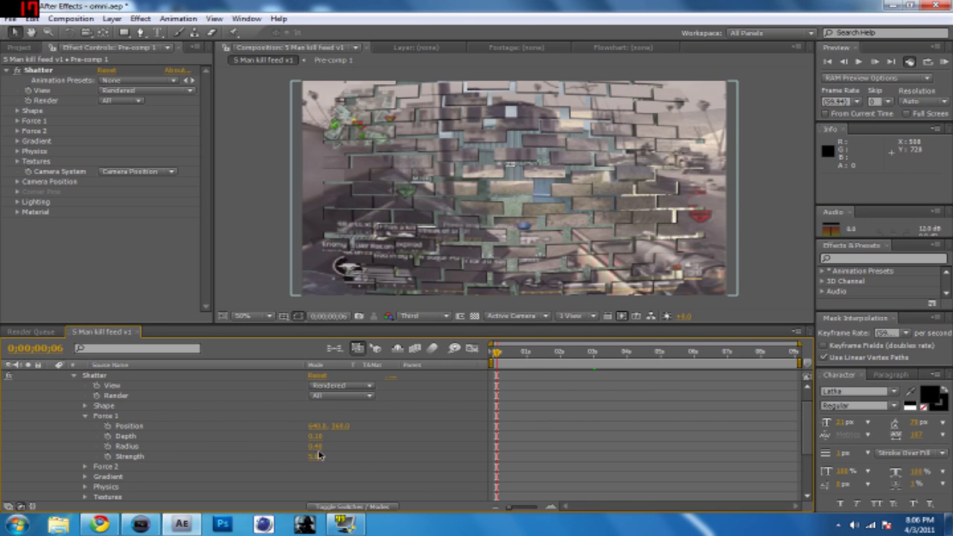
left_click_drag(319, 451, 283, 452)
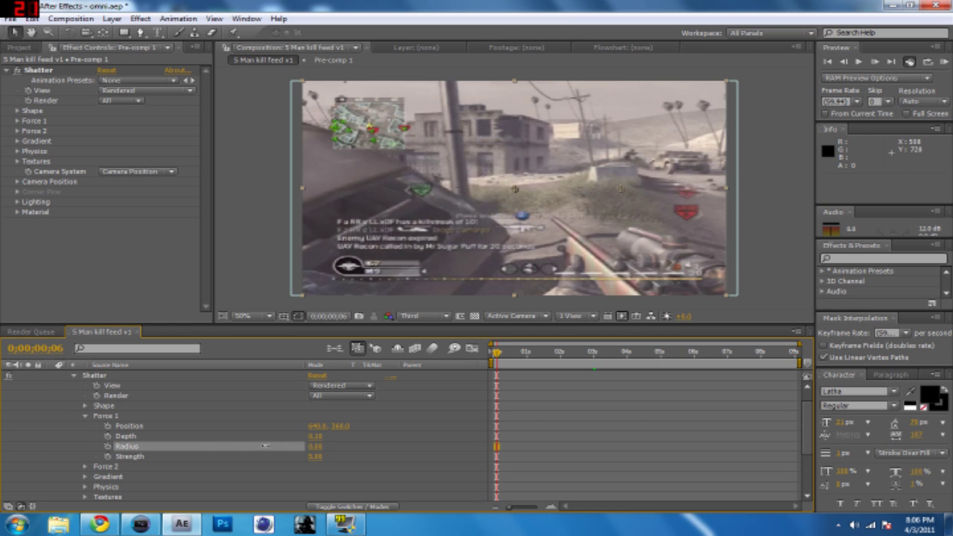
left_click_drag(490, 358, 580, 363)
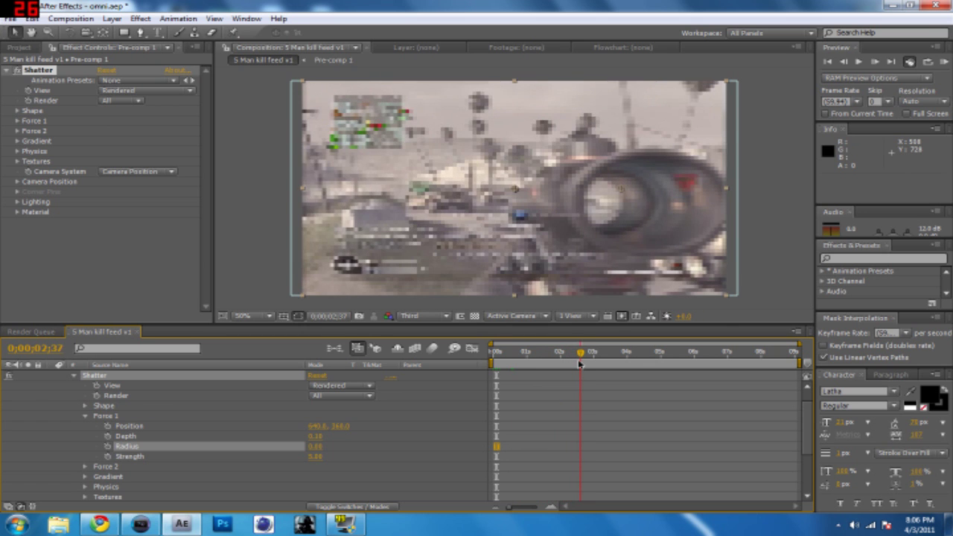
left_click(108, 446)
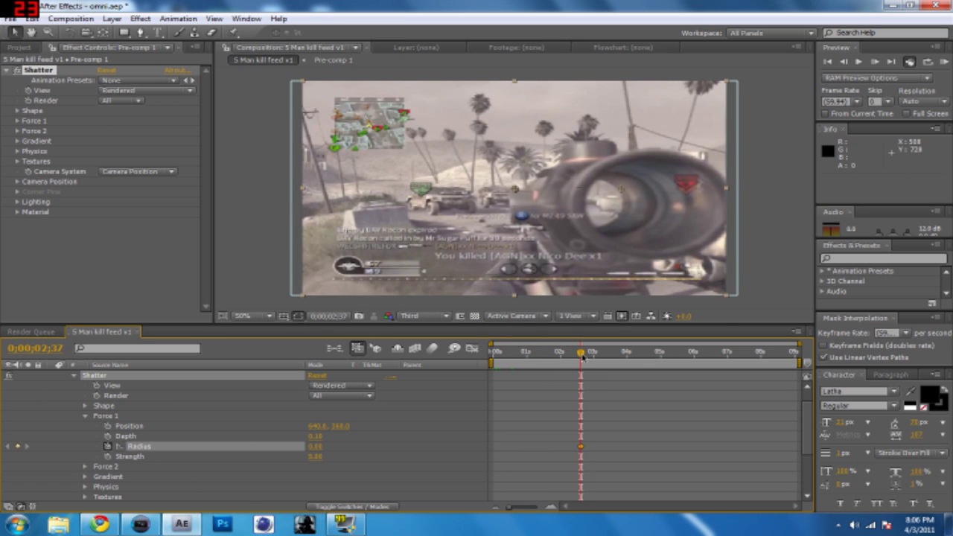
left_click_drag(582, 357, 585, 356)
left_click_drag(315, 446, 368, 442)
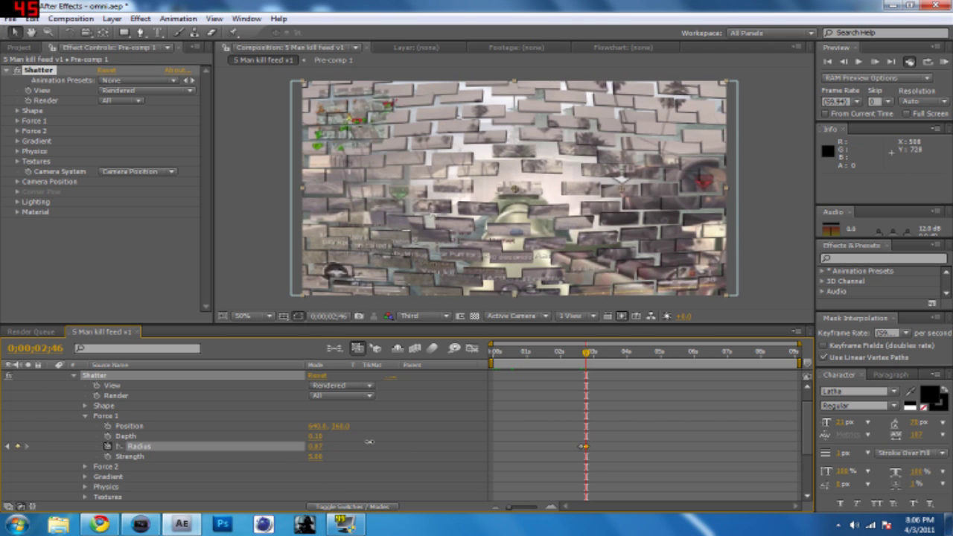
- In Shatter's Shape settings, try the Planks and then Eggs patterns
left_click(86, 415)
left_click(84, 405)
left_click(327, 416)
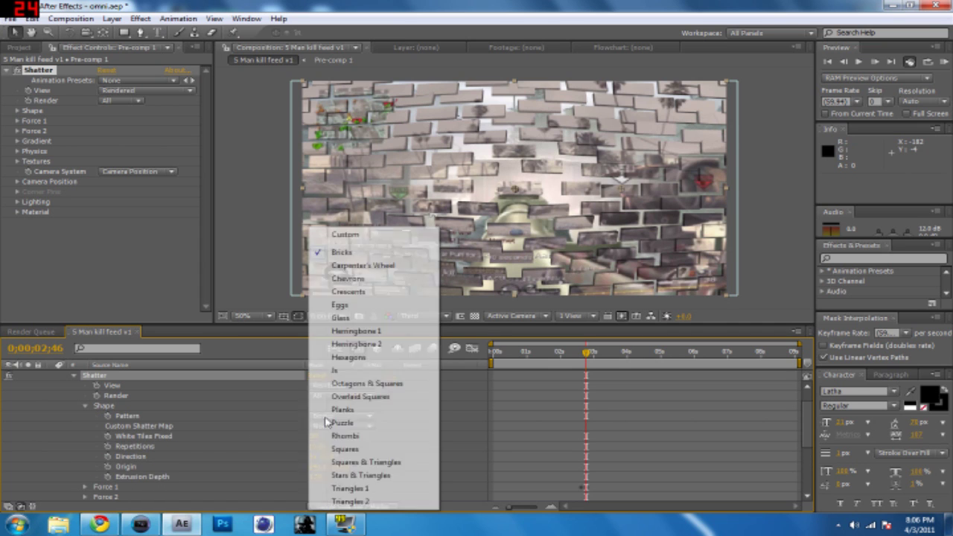
left_click(351, 421)
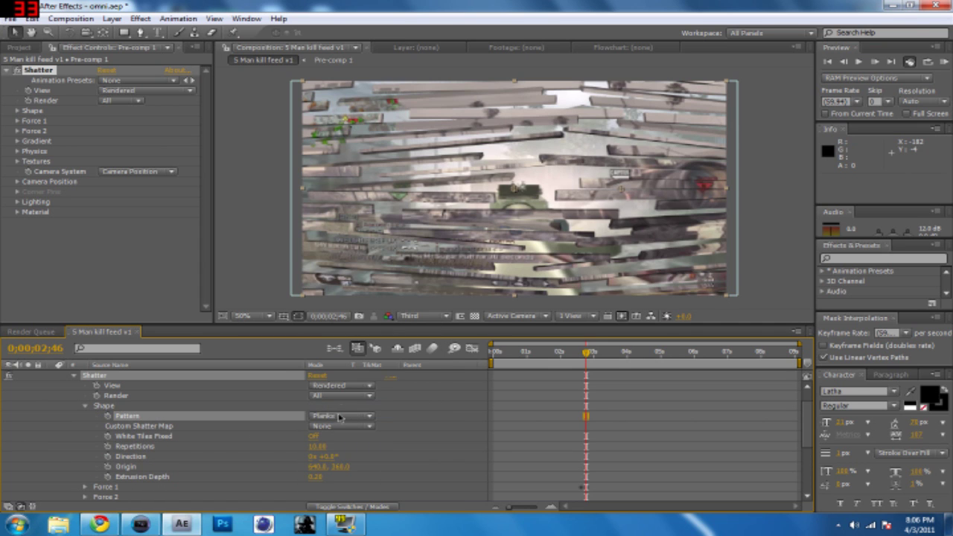
left_click(339, 418)
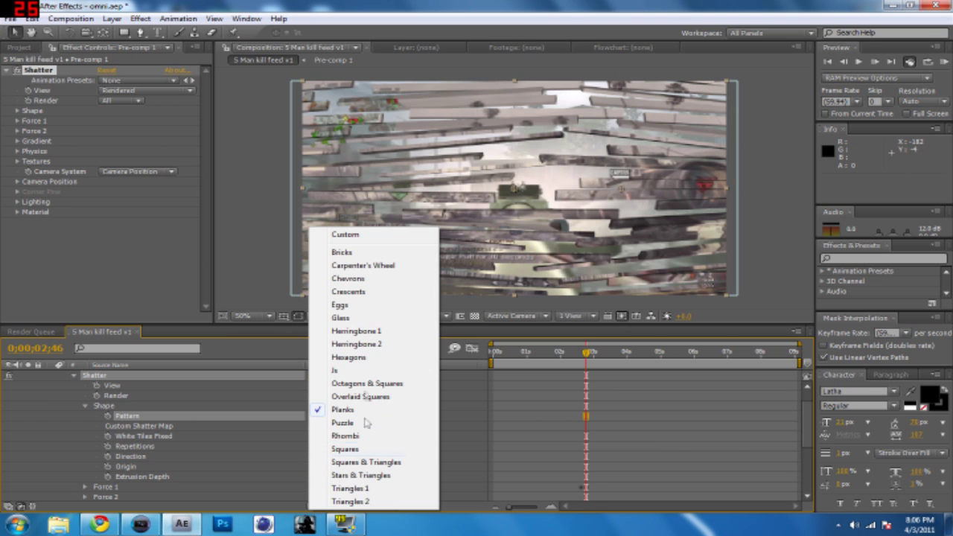
left_click(364, 305)
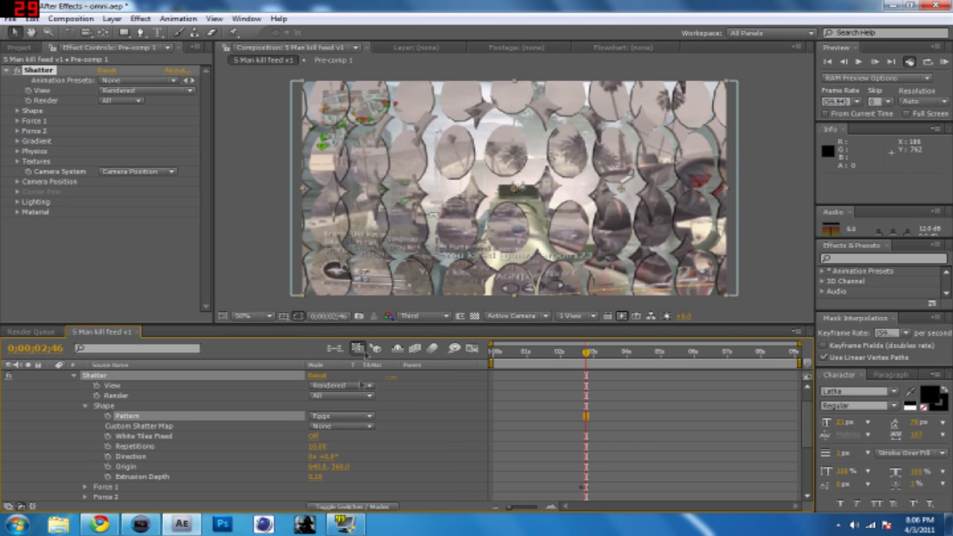
left_click_drag(588, 356, 590, 355)
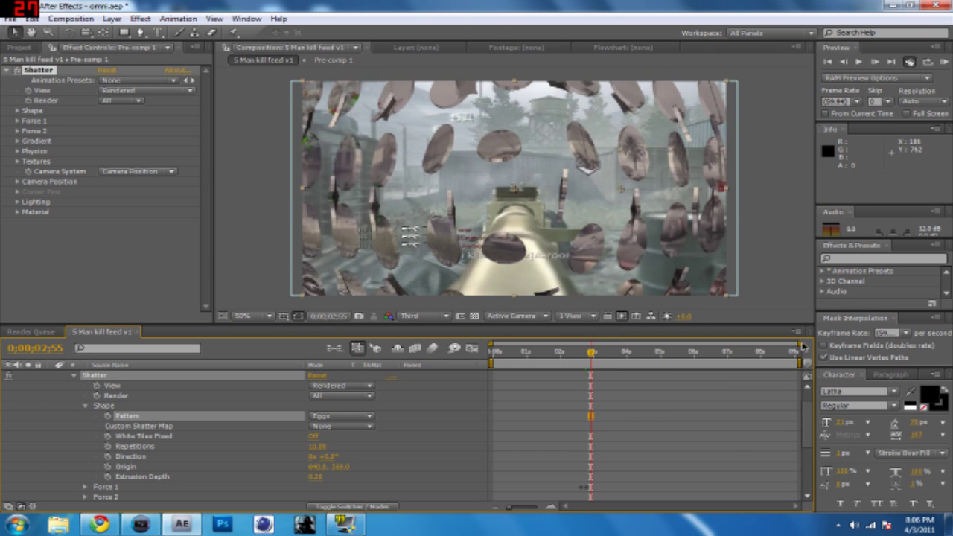
- Set the shatter pattern to Glass and move to 0;00;02;29
left_click_drag(800, 345, 624, 345)
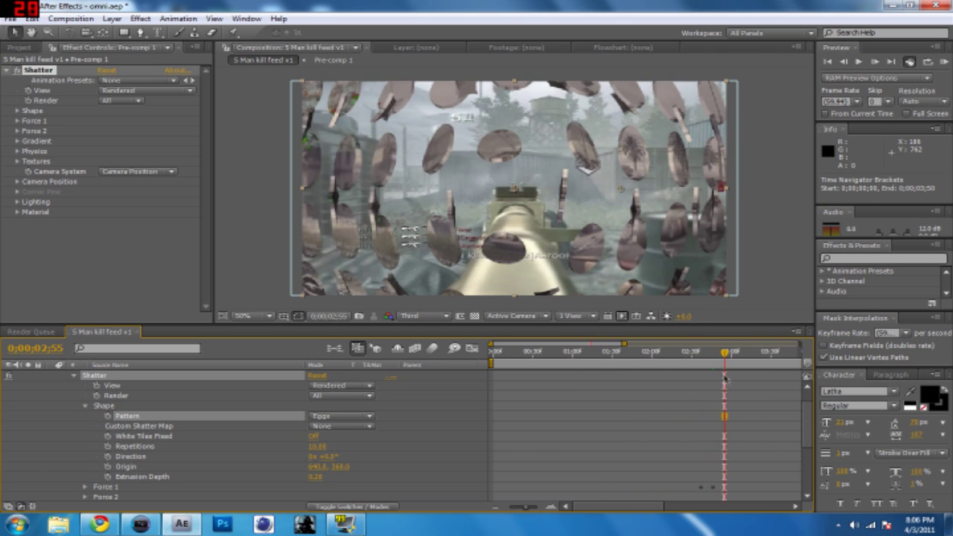
left_click(325, 417)
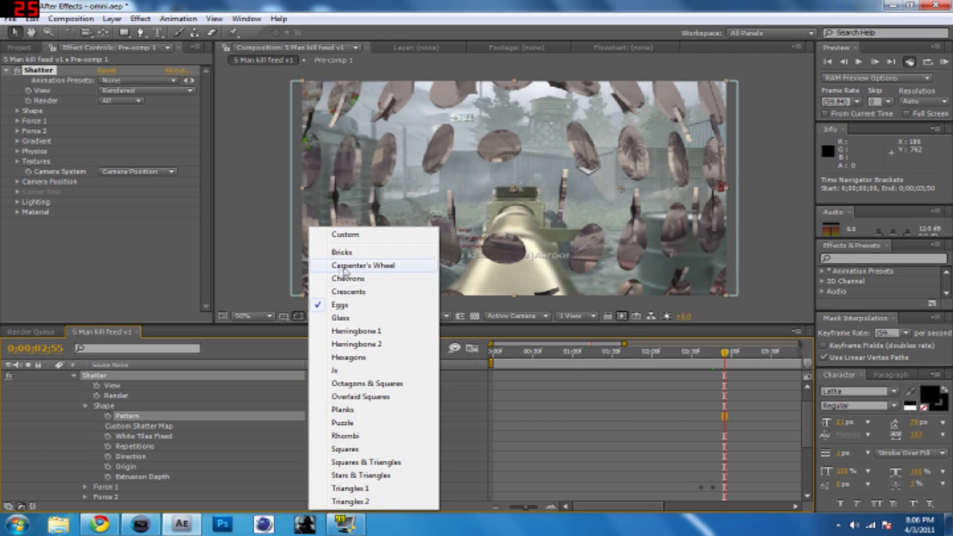
left_click(380, 318)
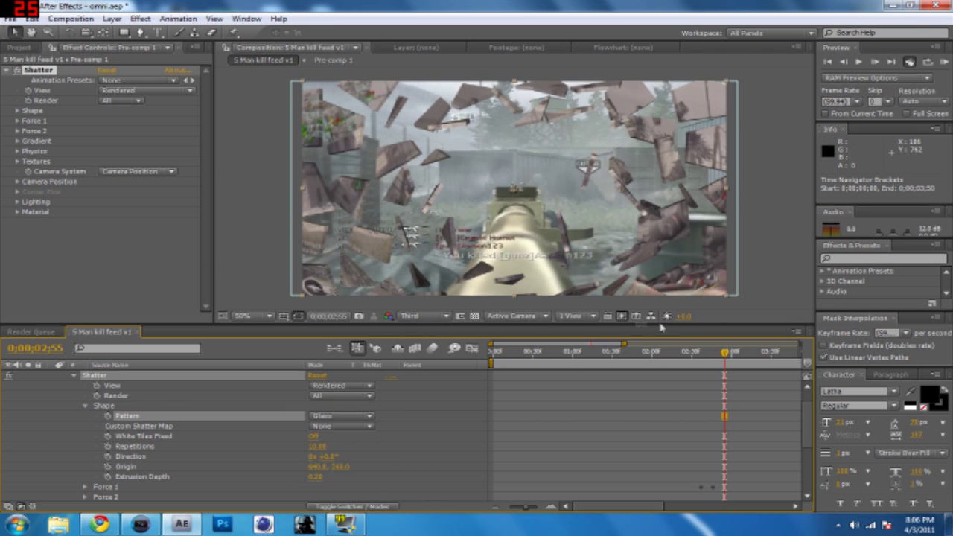
left_click(690, 357)
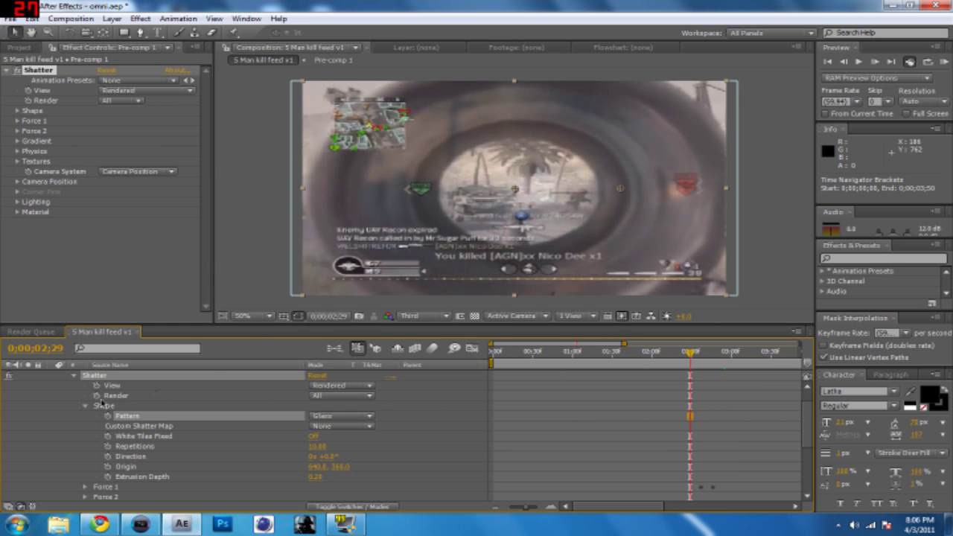
- Collapse the Shatter properties and preview the glass shatter transition from 0;00;02;29
left_click(73, 376)
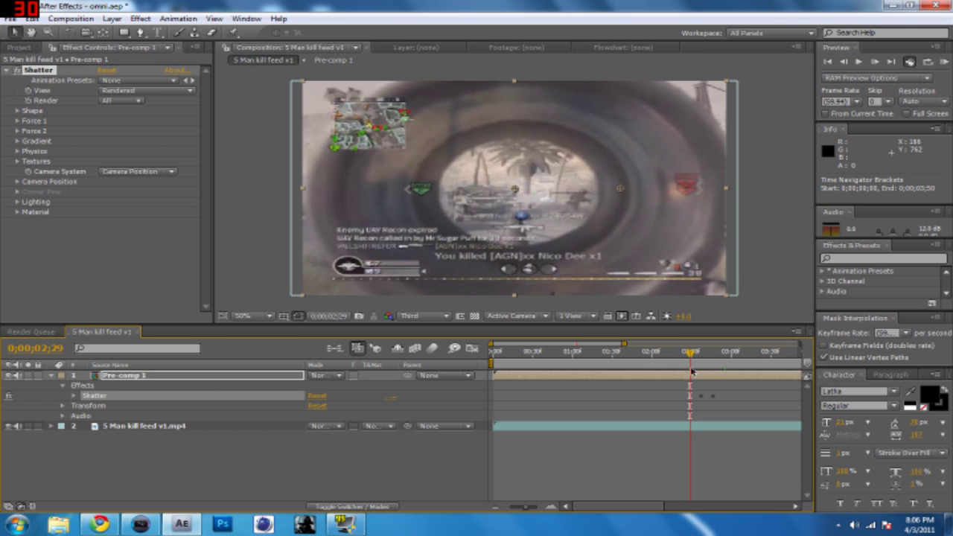
key("space")
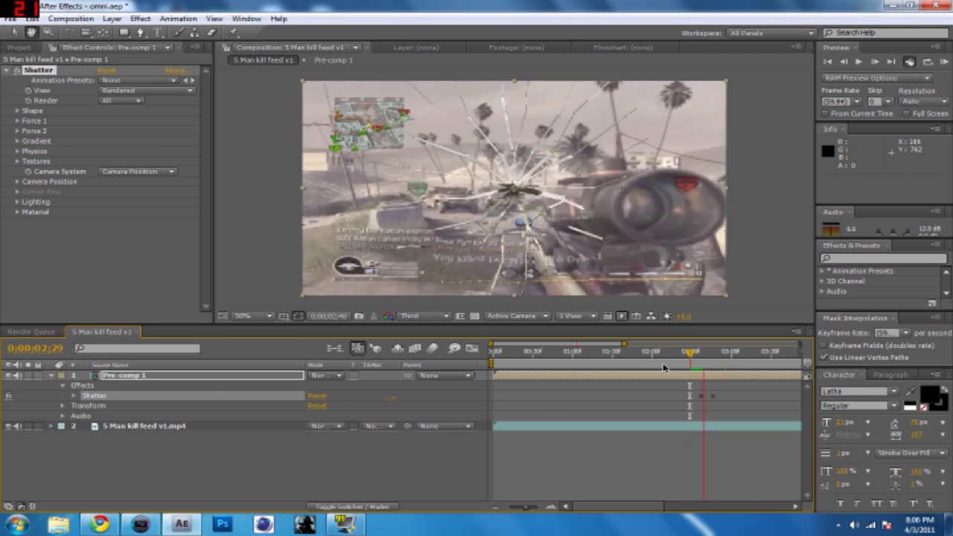